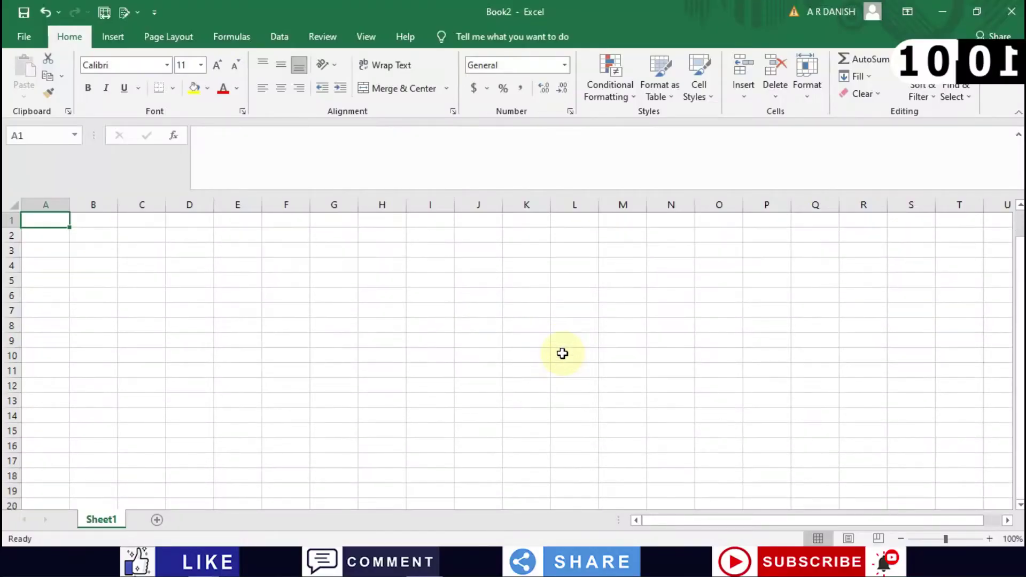
left_click(122, 316)
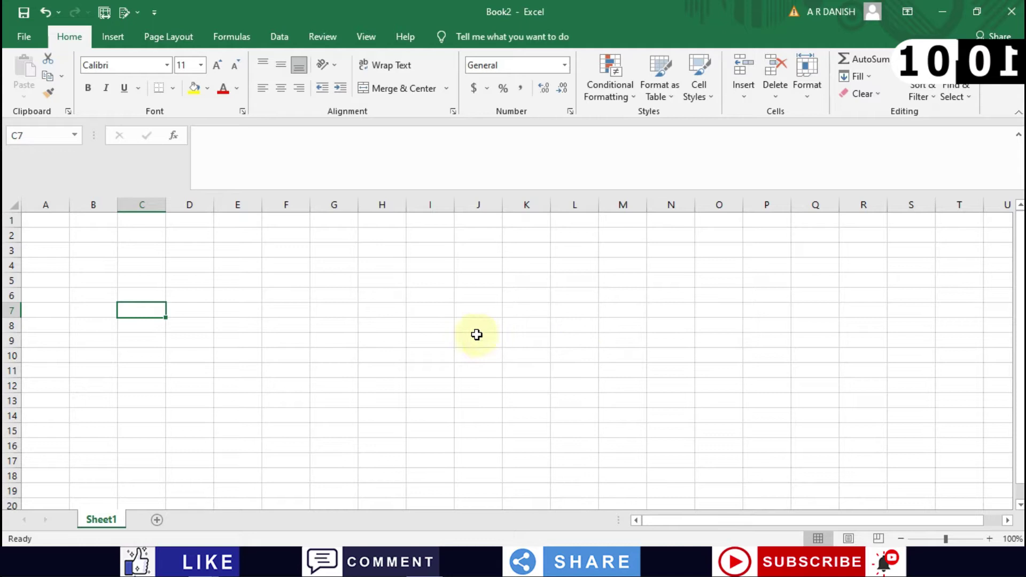
left_click(207, 276)
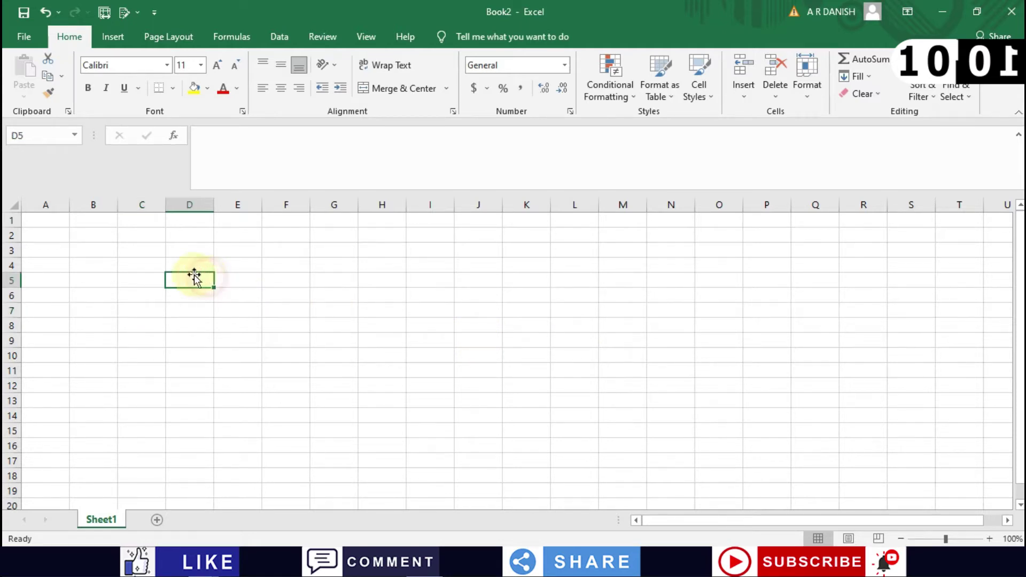
left_click(120, 248)
scroll(120, 249, "down", 1)
scroll(121, 248, "up", 1)
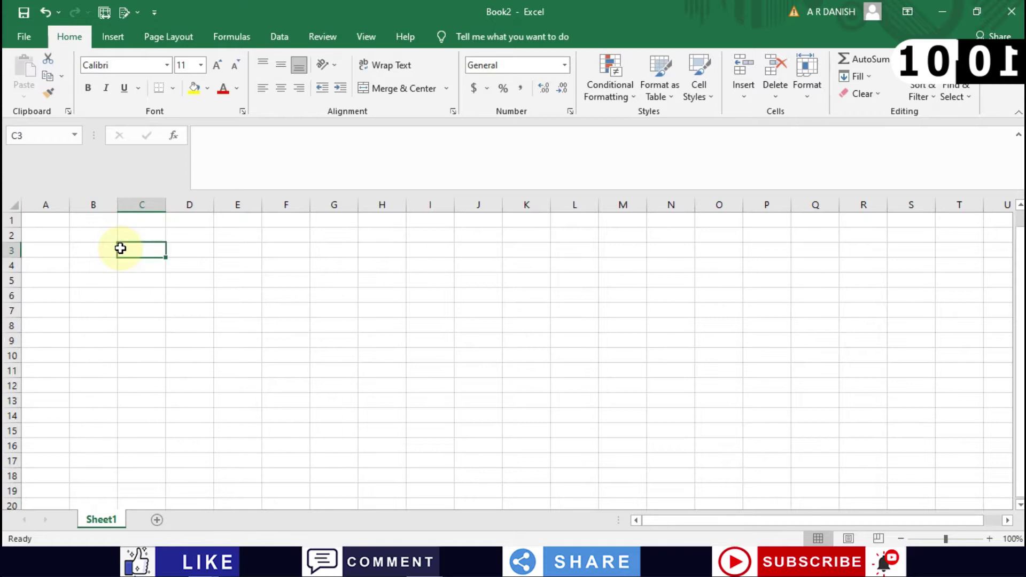
left_click(54, 232)
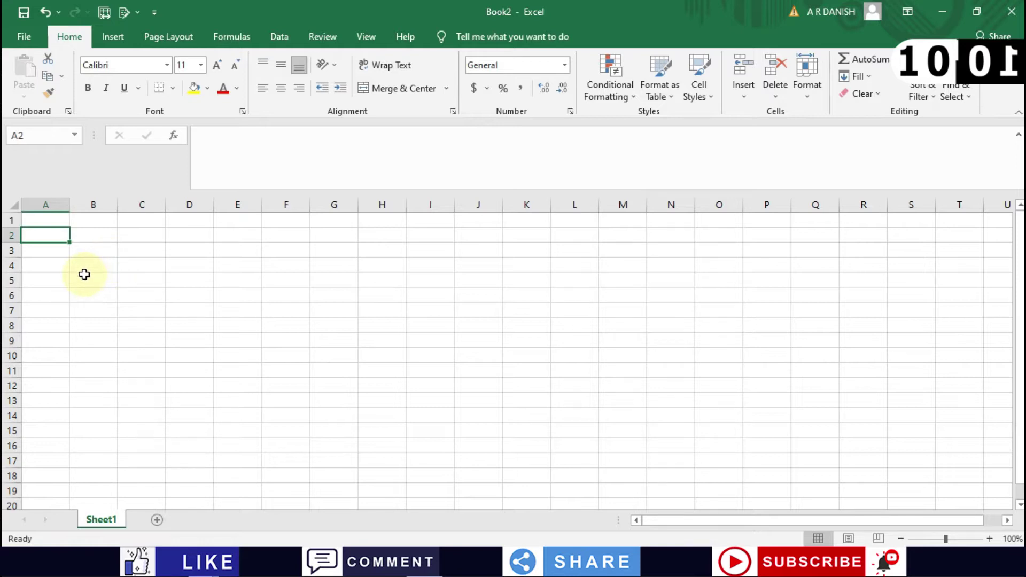
scroll(83, 272, "down", 5)
scroll(83, 272, "up", 5)
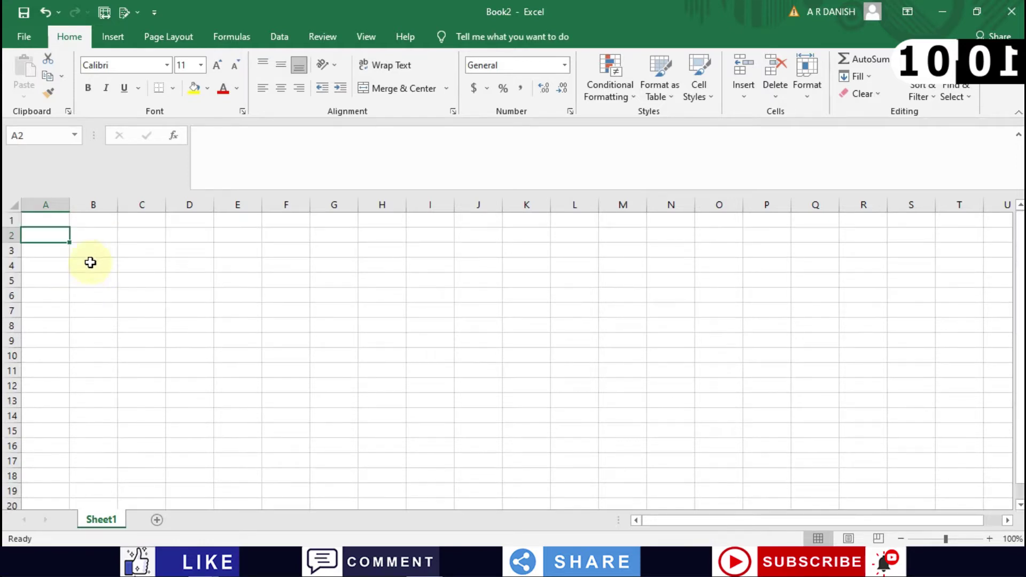
left_click(153, 204)
- Enter the sample text "gwsefse" in cell B2 and "fsefesfsefes" in cell D4
left_click(82, 237)
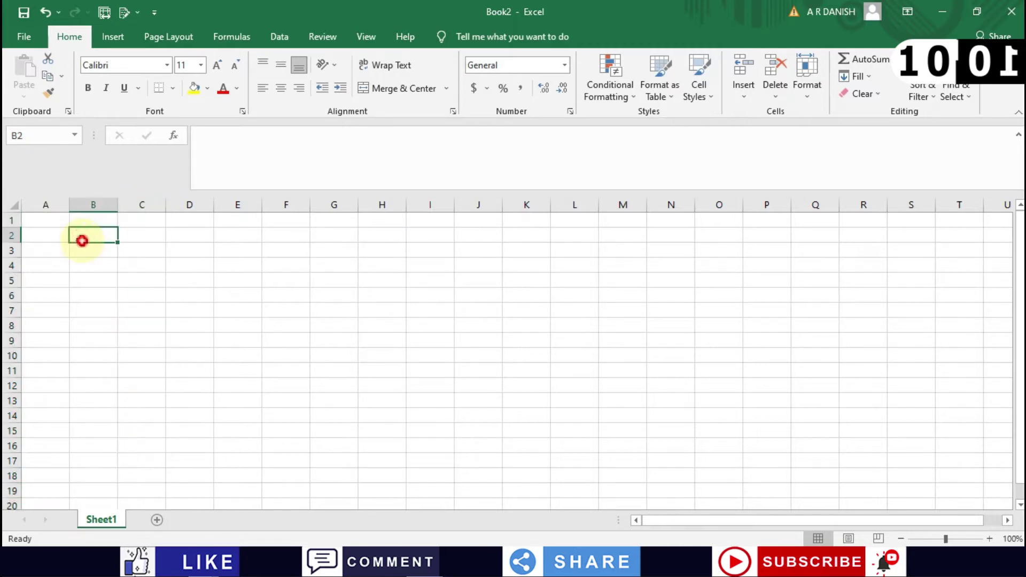
type("gwsefse")
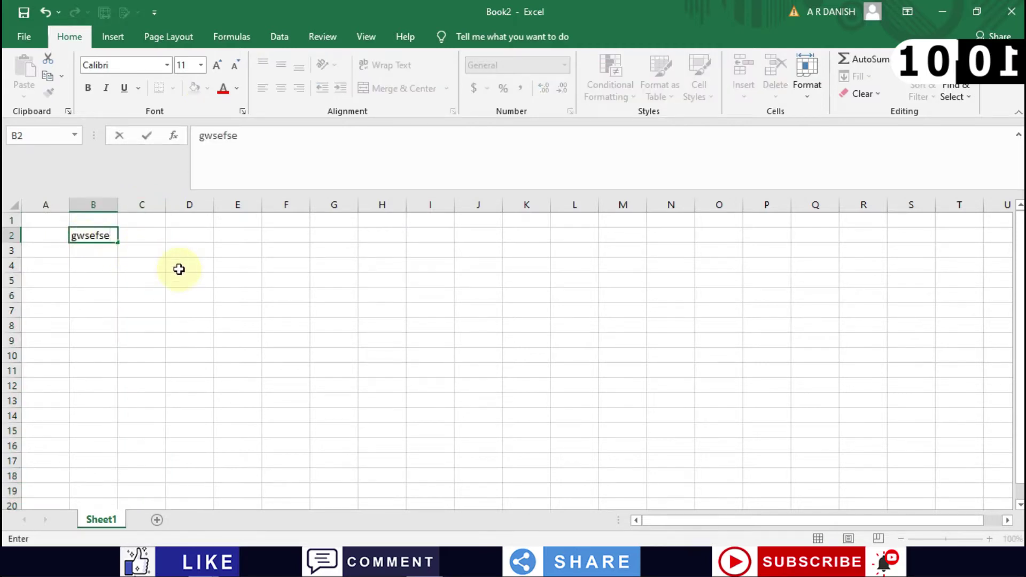
left_click(179, 269)
type("fsefes")
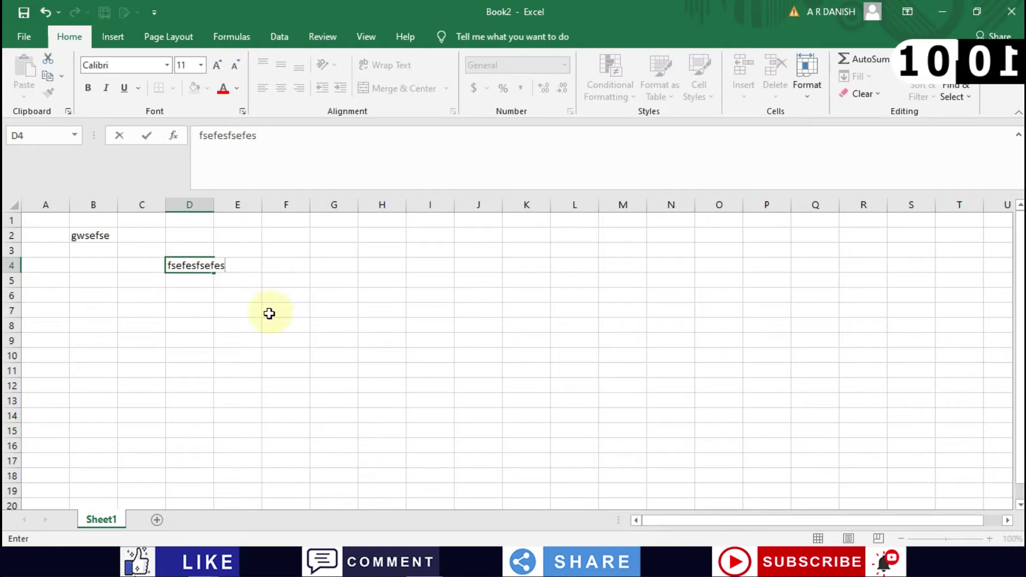
type("fsefes")
- Extend the text in cell D4 to "fsefesfsefes fsefe fesfsf" and collapse the formula bar to a single line
left_click(381, 151)
type("fsefe")
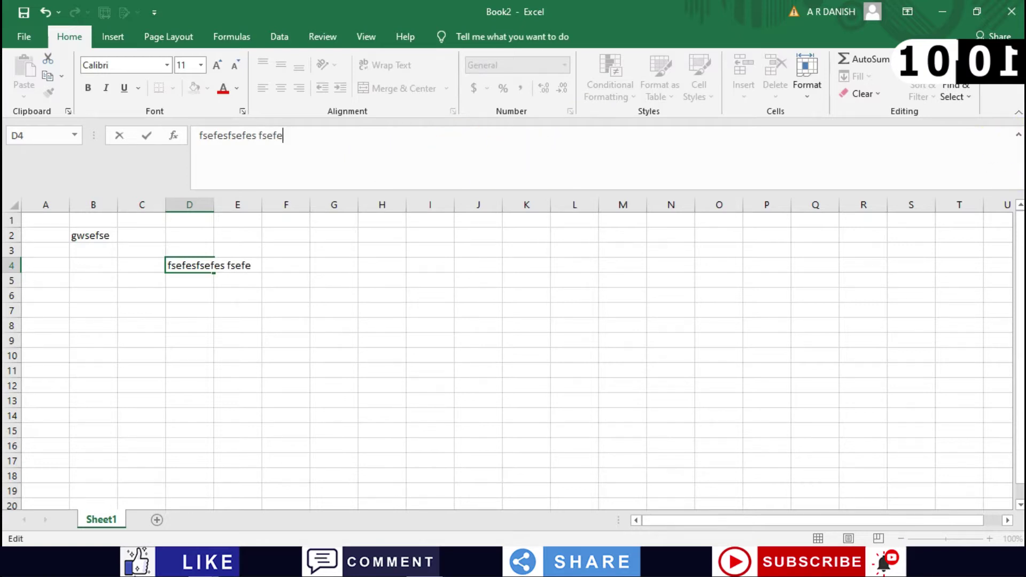
left_click(1020, 135)
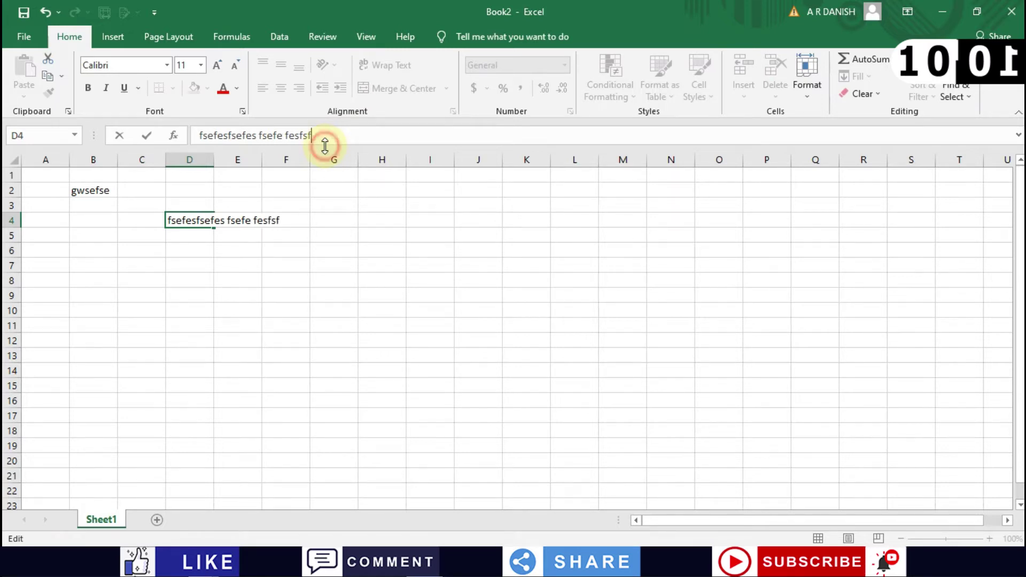
left_click_drag(338, 138, 258, 135)
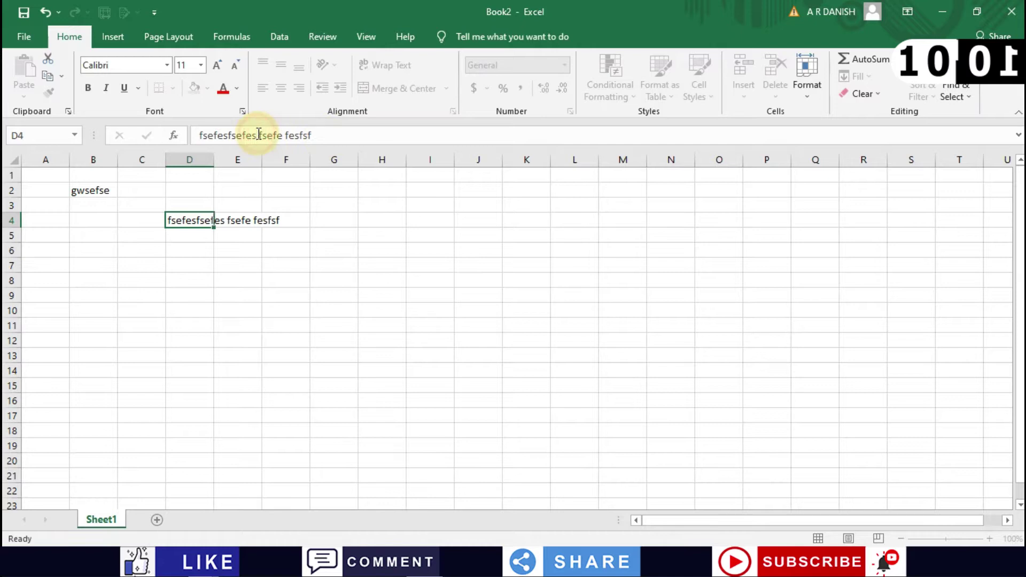
key("Return")
left_click(224, 220)
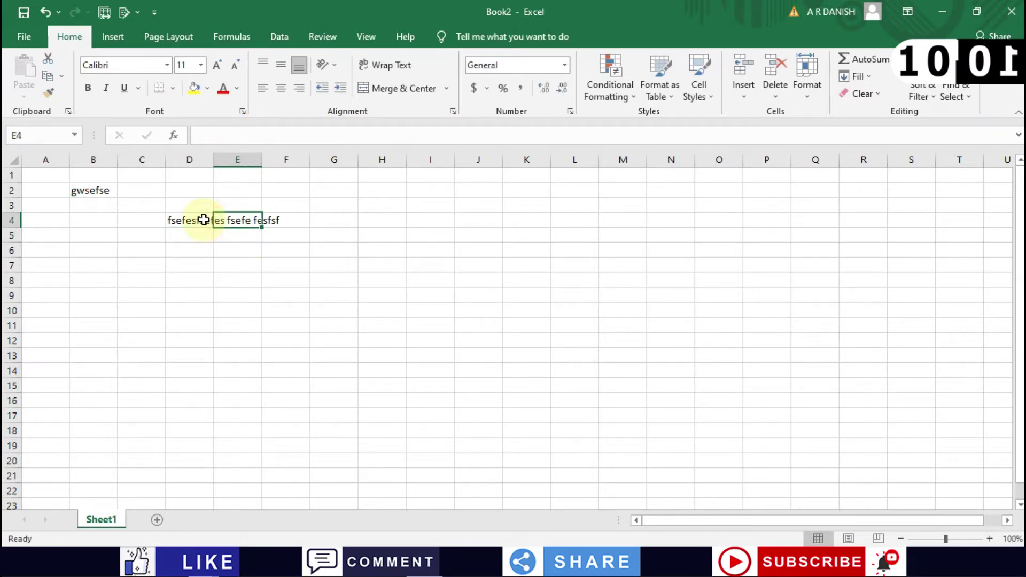
left_click(435, 267)
left_click(417, 306)
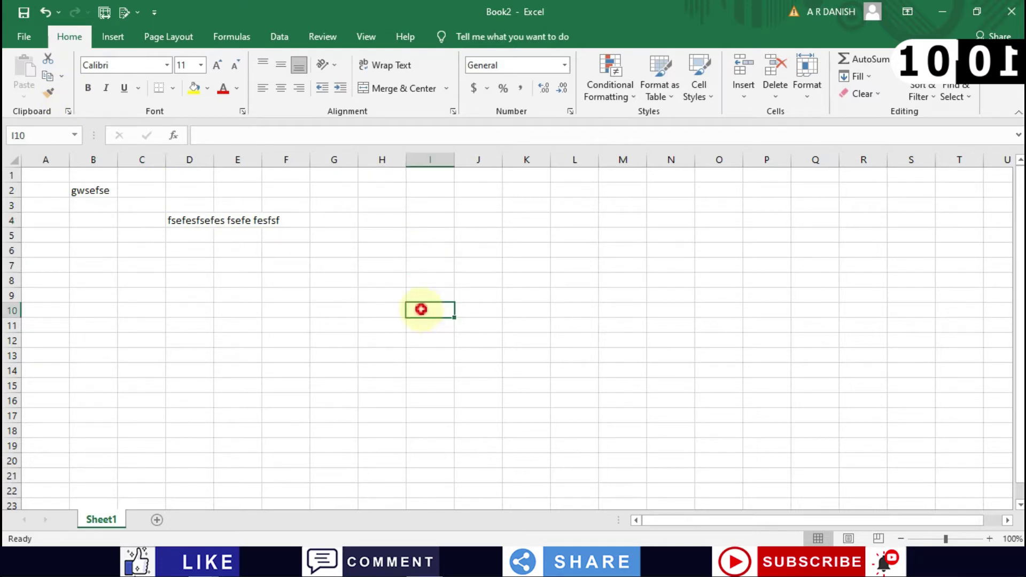
left_click(363, 282)
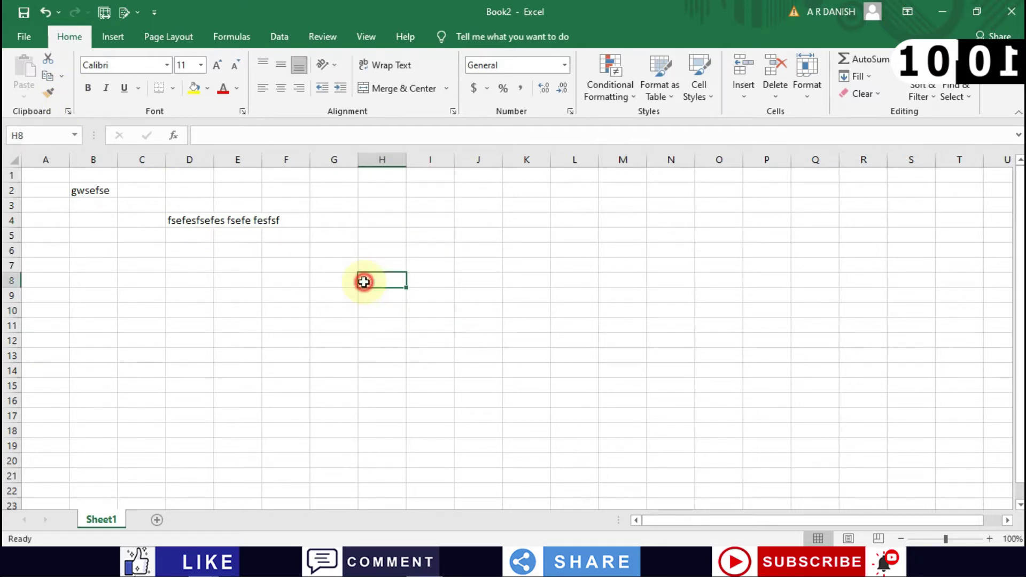
left_click(434, 276)
left_click(482, 276)
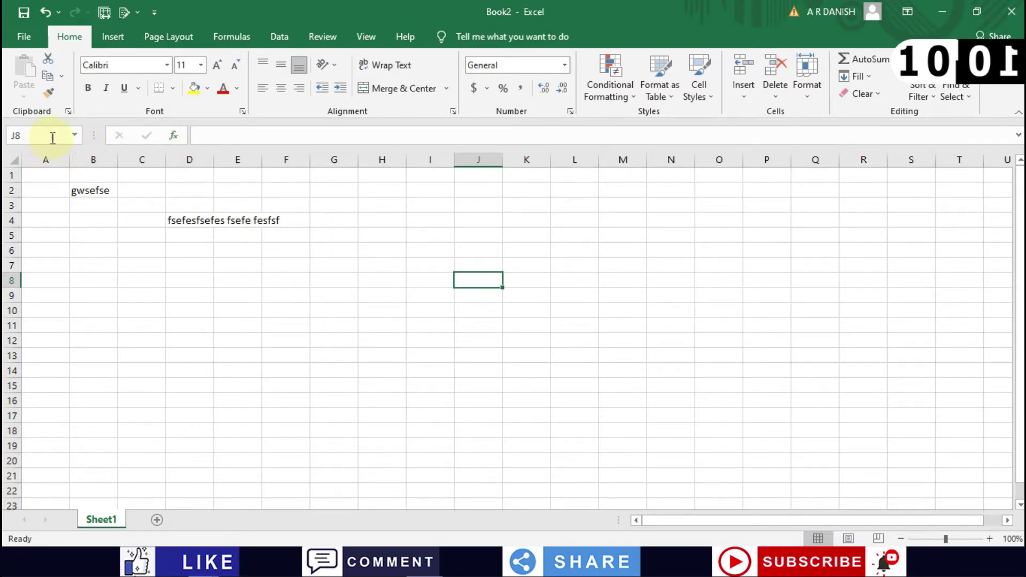
- Go to cell M5 by its cell reference and enter the sample text "fafwa" there
left_click(207, 222)
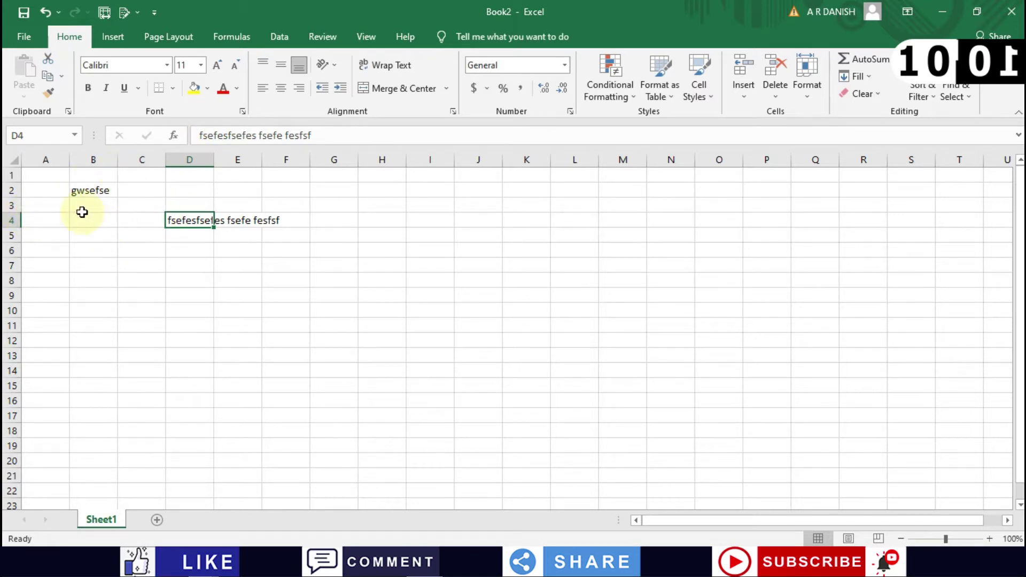
left_click(43, 131)
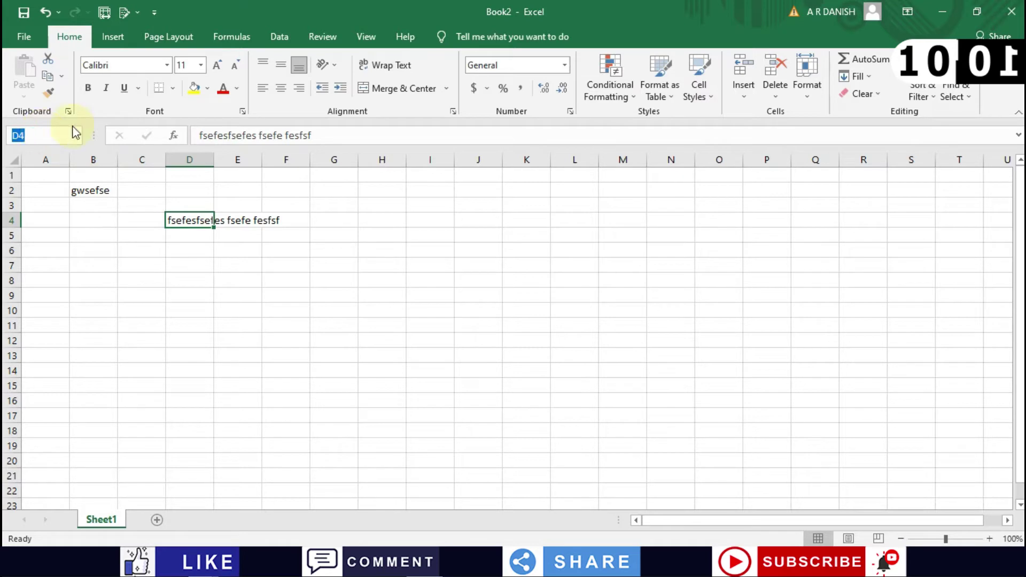
type("m")
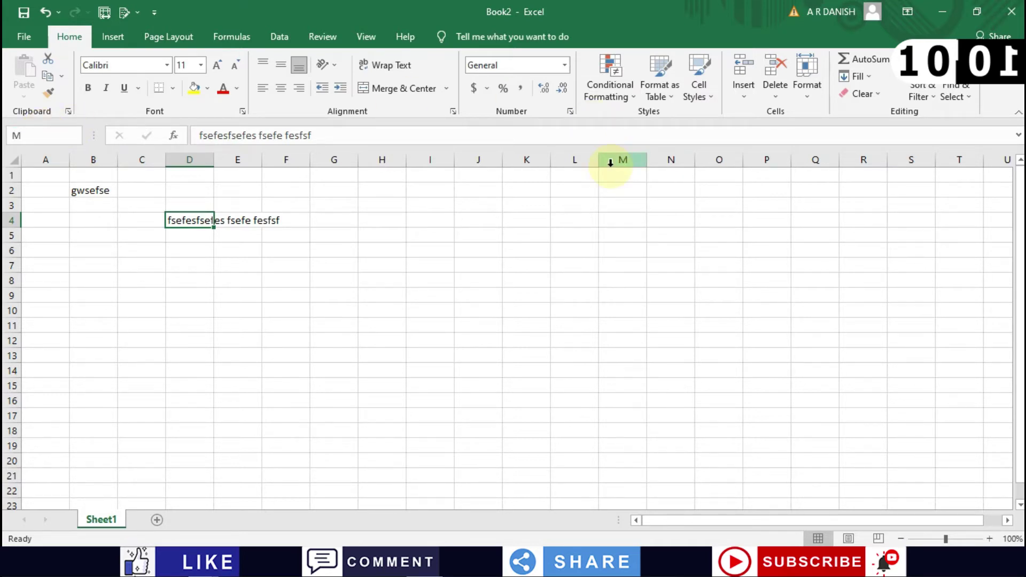
key("Return")
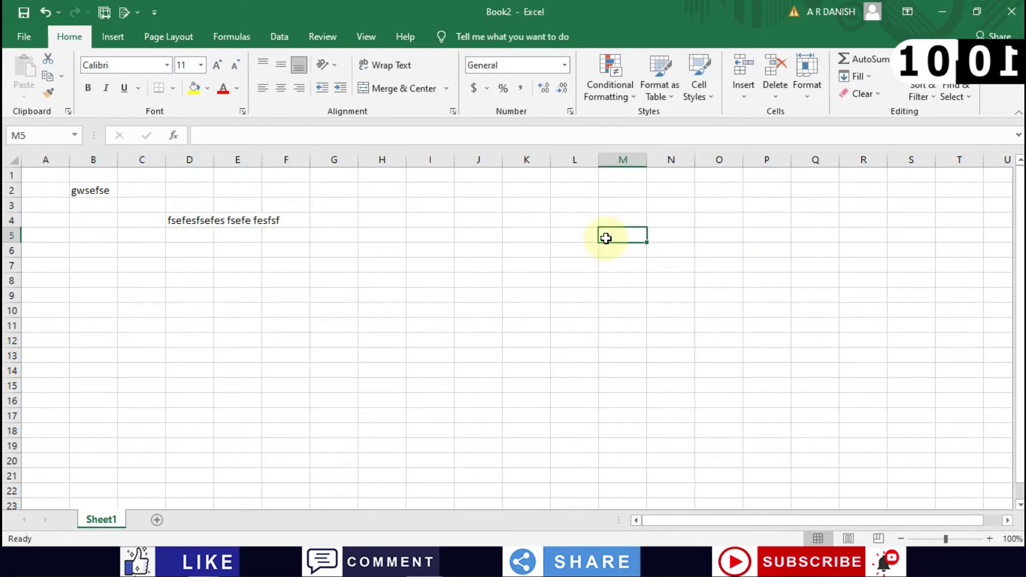
type("fafwa")
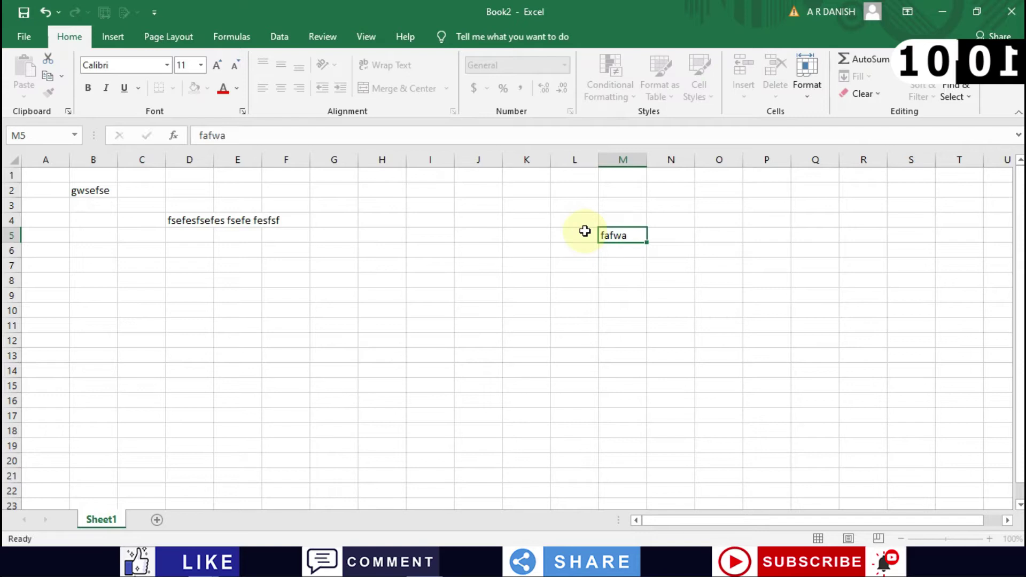
key("Return")
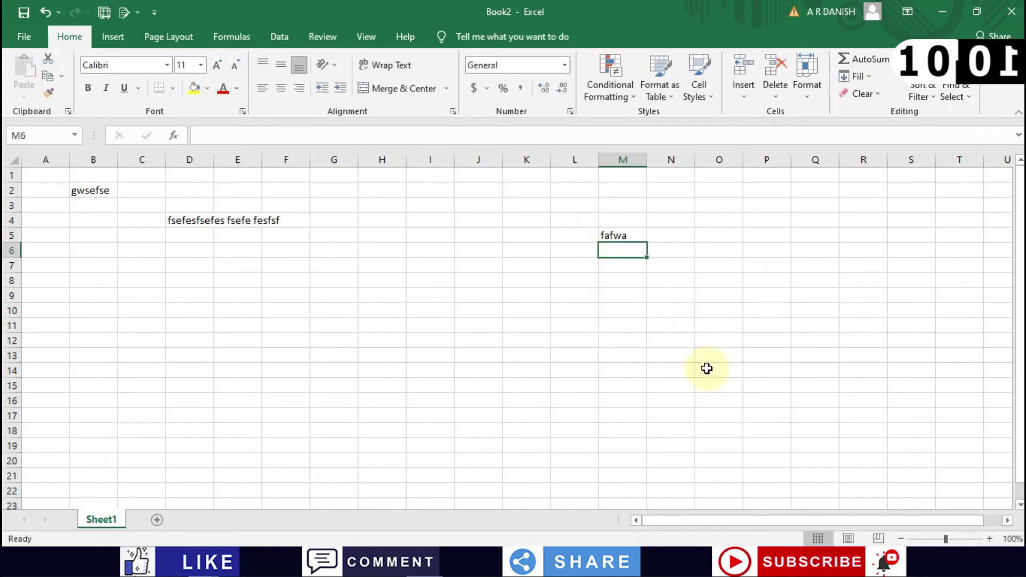
scroll(710, 369, "down", 3)
scroll(710, 369, "up", 3)
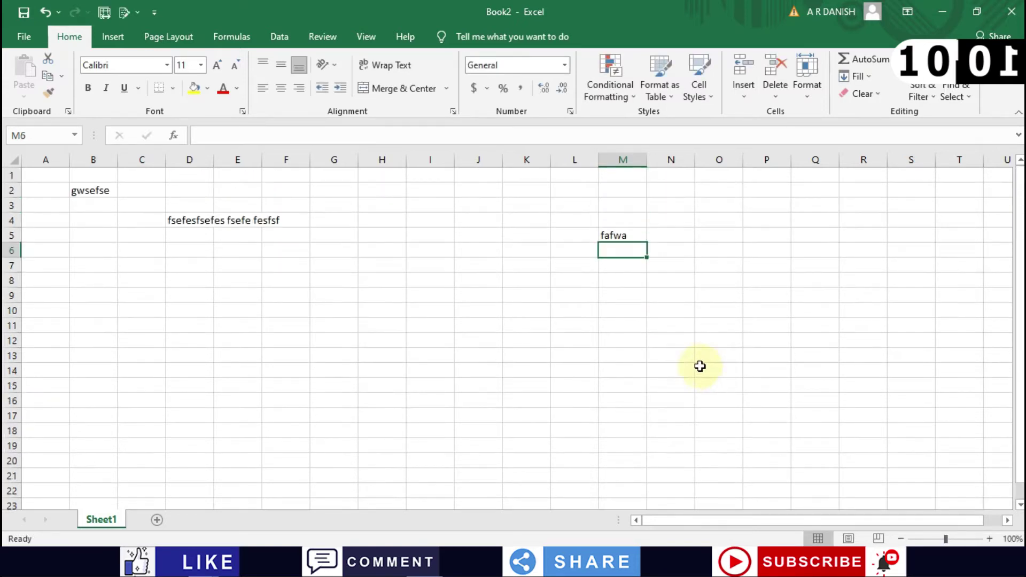
left_click(594, 328)
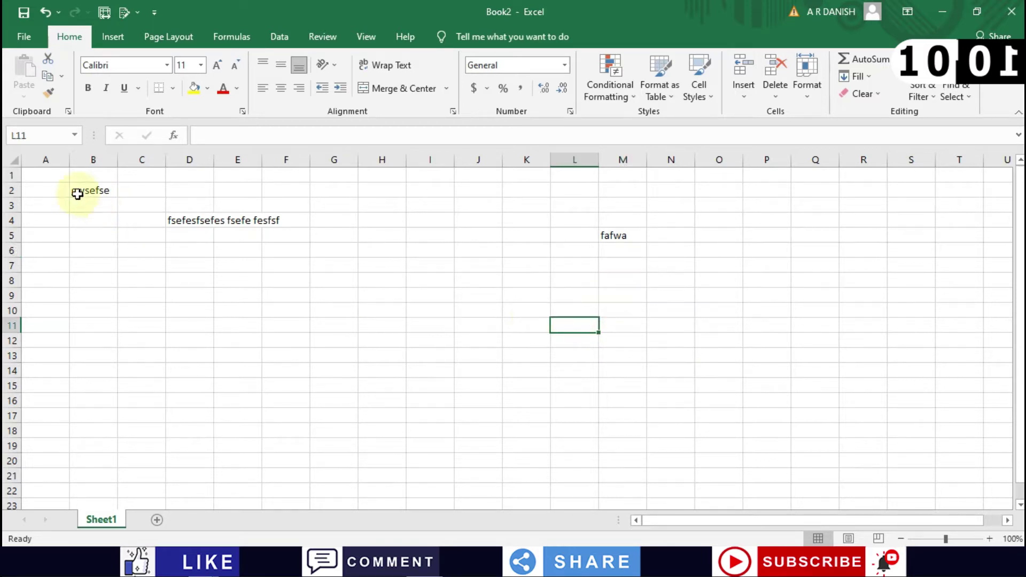
left_click(278, 337)
scroll(278, 337, "down", 2)
scroll(278, 337, "up", 2)
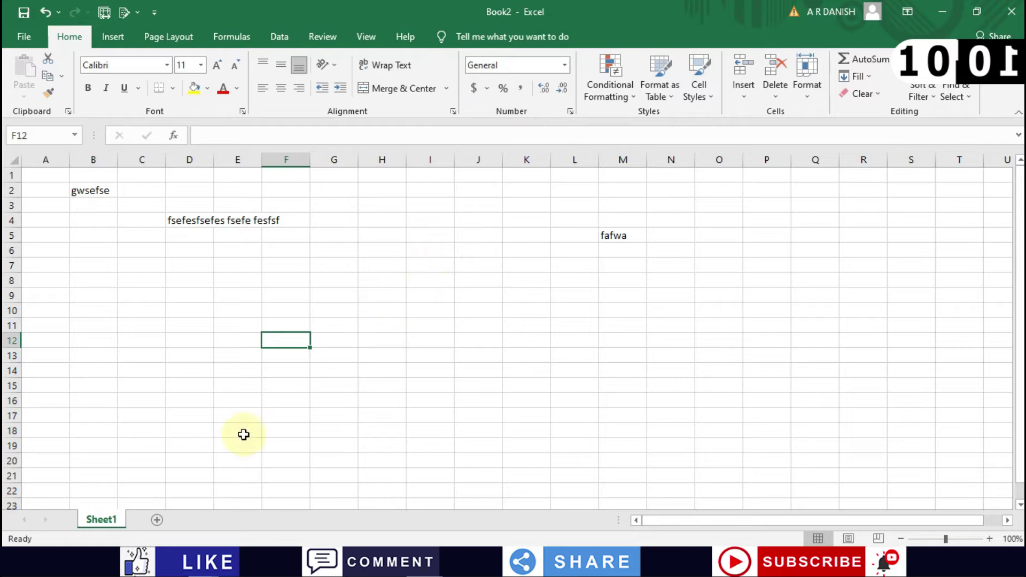
- Add a second worksheet to the workbook and switch between it and Sheet1, finishing on the new sheet
left_click(156, 521)
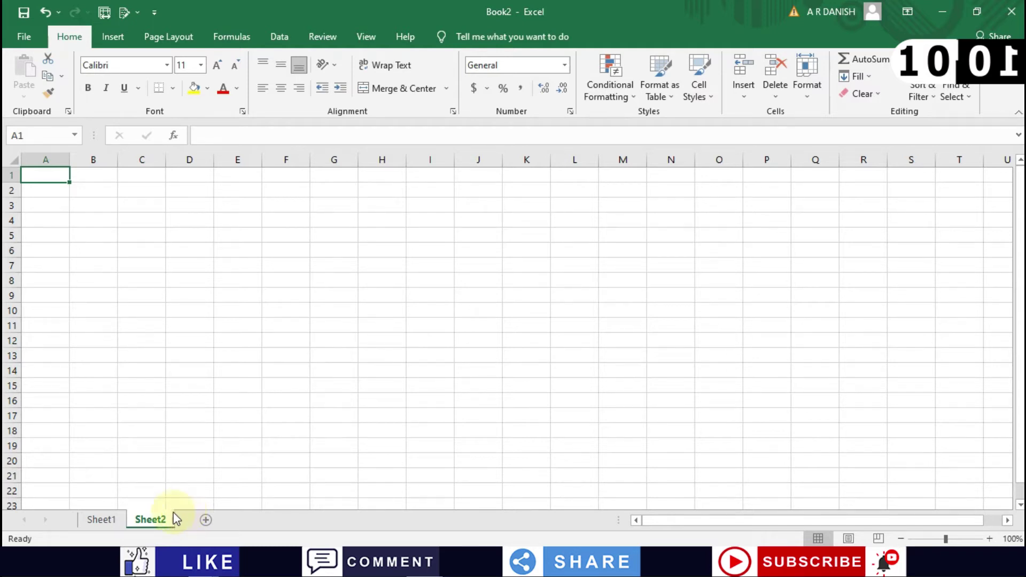
left_click(101, 519)
left_click(137, 520)
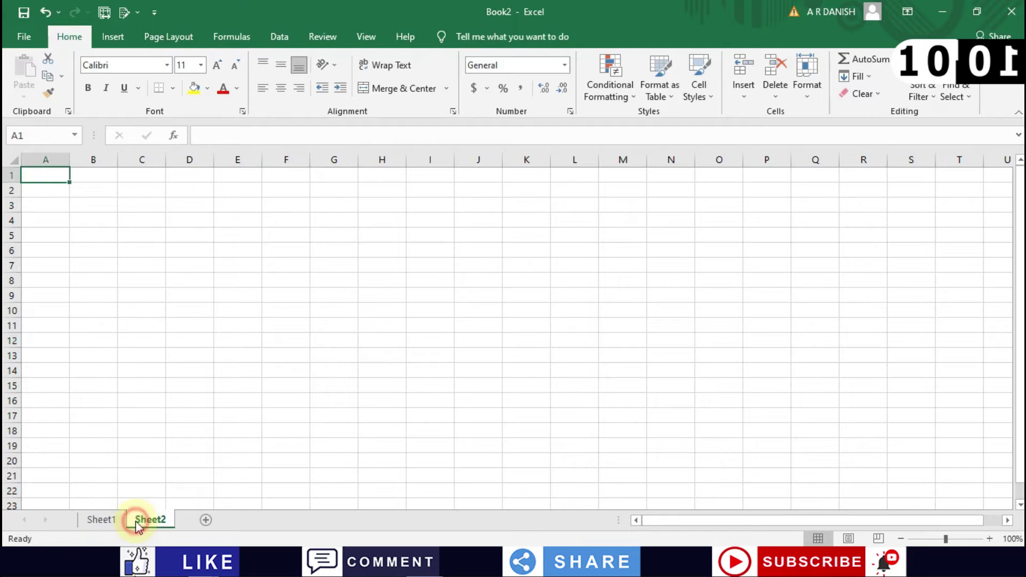
left_click(102, 519)
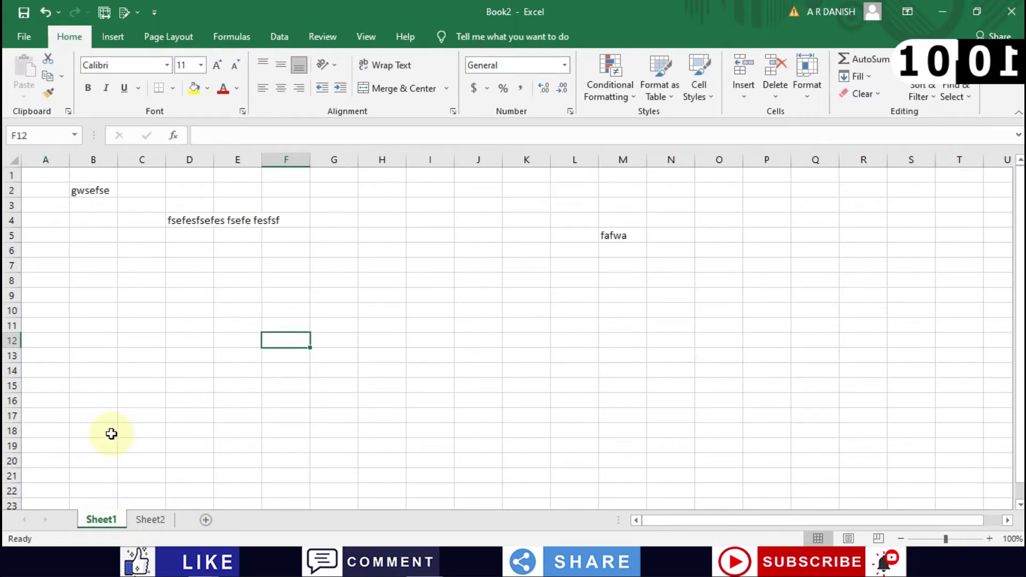
scroll(111, 434, "down", 13)
scroll(111, 434, "up", 13)
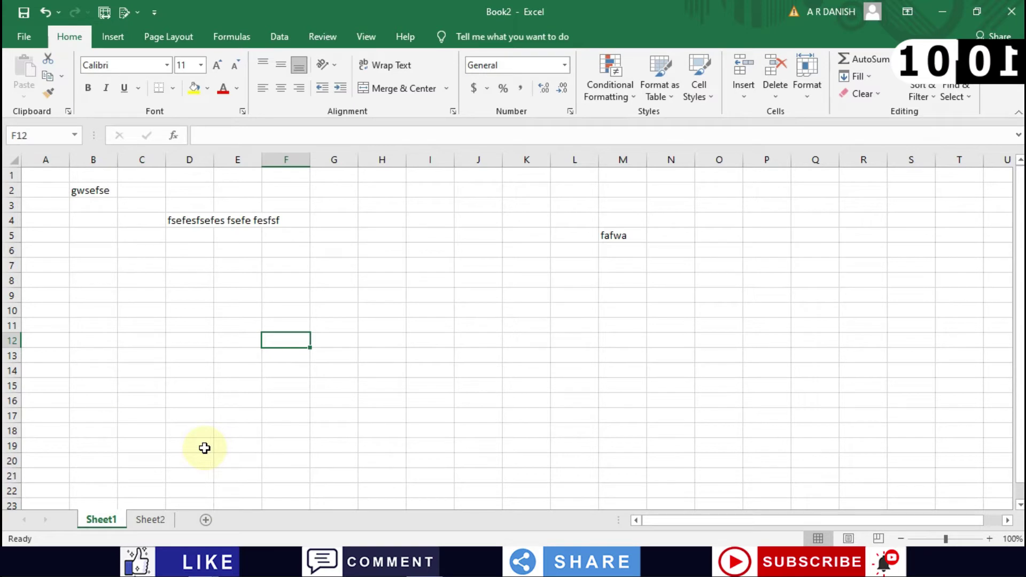
left_click(155, 518)
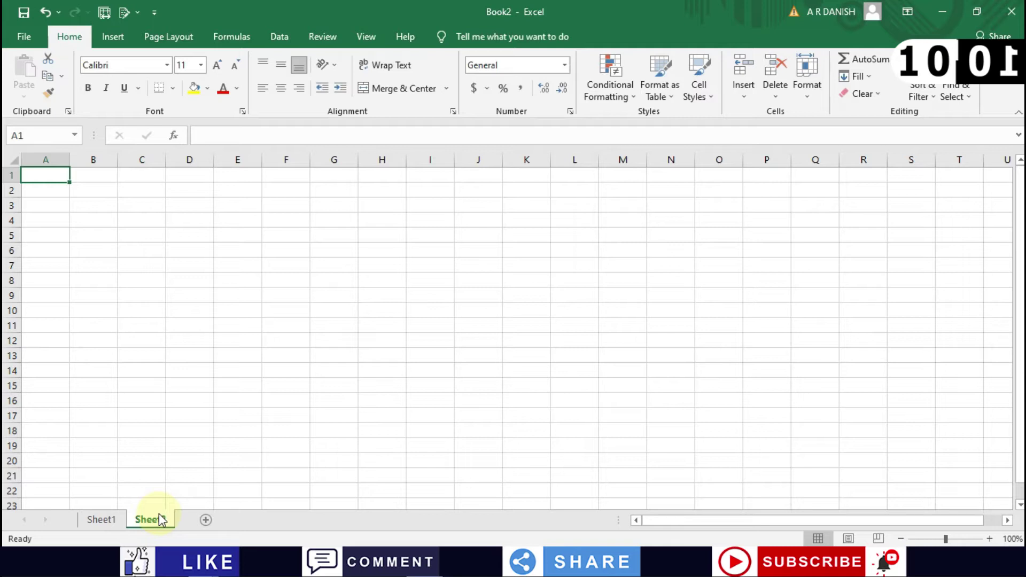
left_click(226, 321)
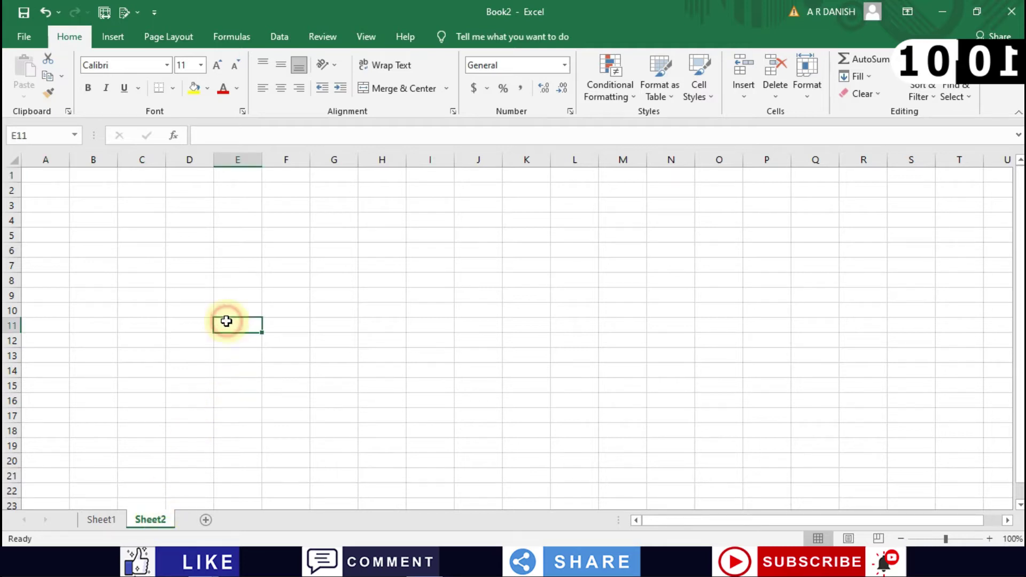
scroll(220, 362, "down", 1)
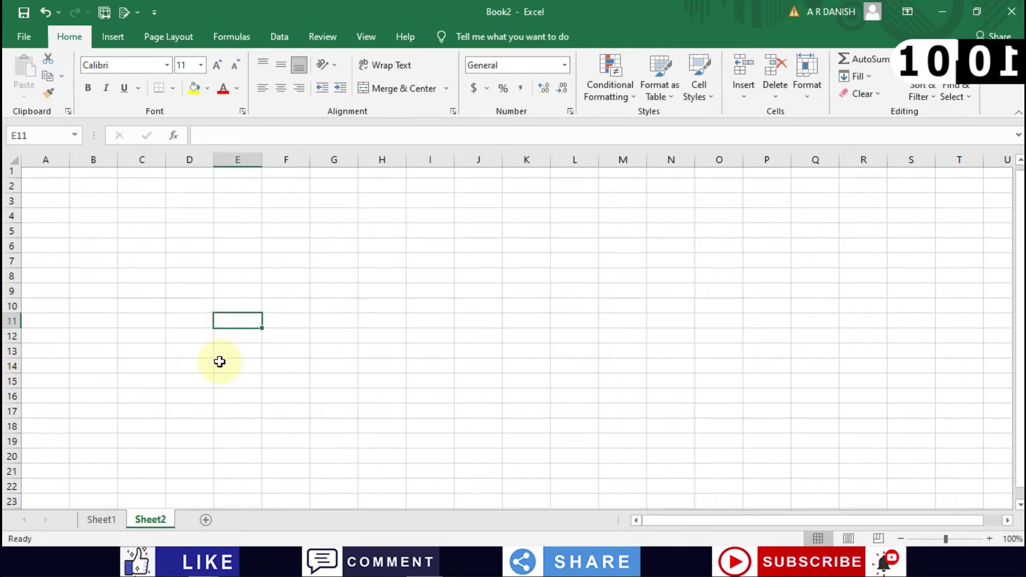
scroll(219, 362, "down", 2)
scroll(219, 360, "up", 2)
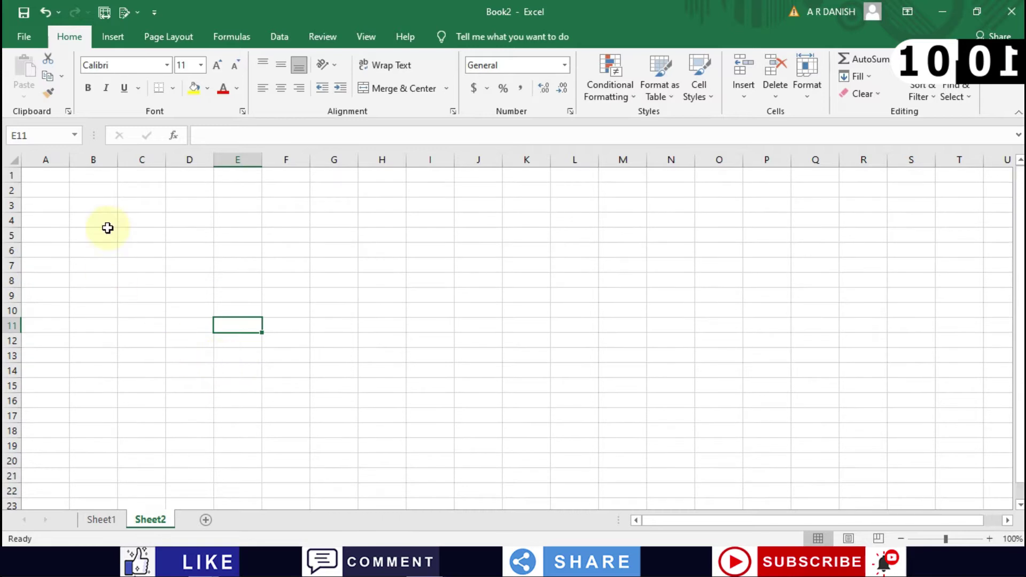
left_click(130, 207)
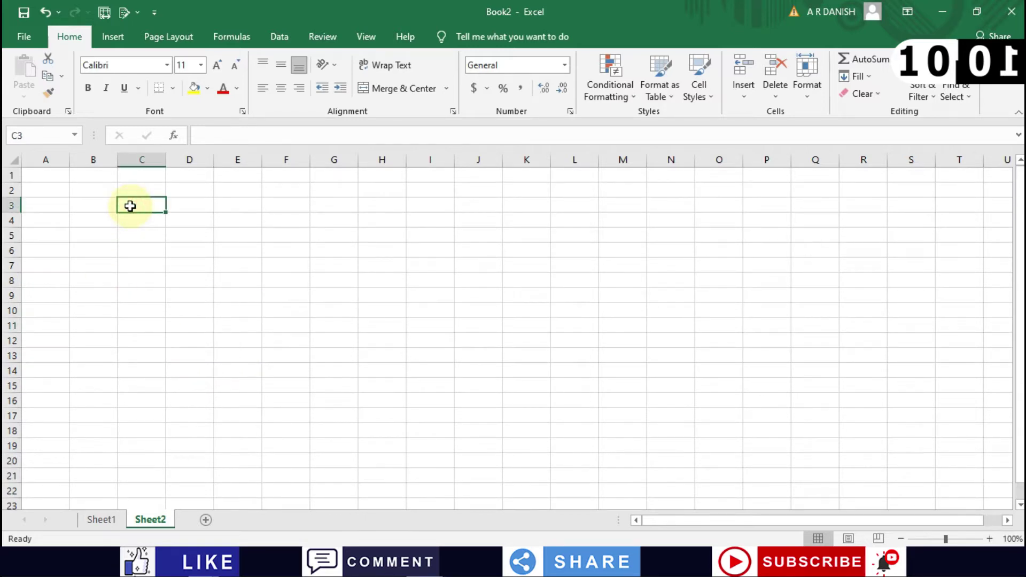
left_click(175, 216)
scroll(175, 216, "down", 5)
scroll(177, 216, "up", 5)
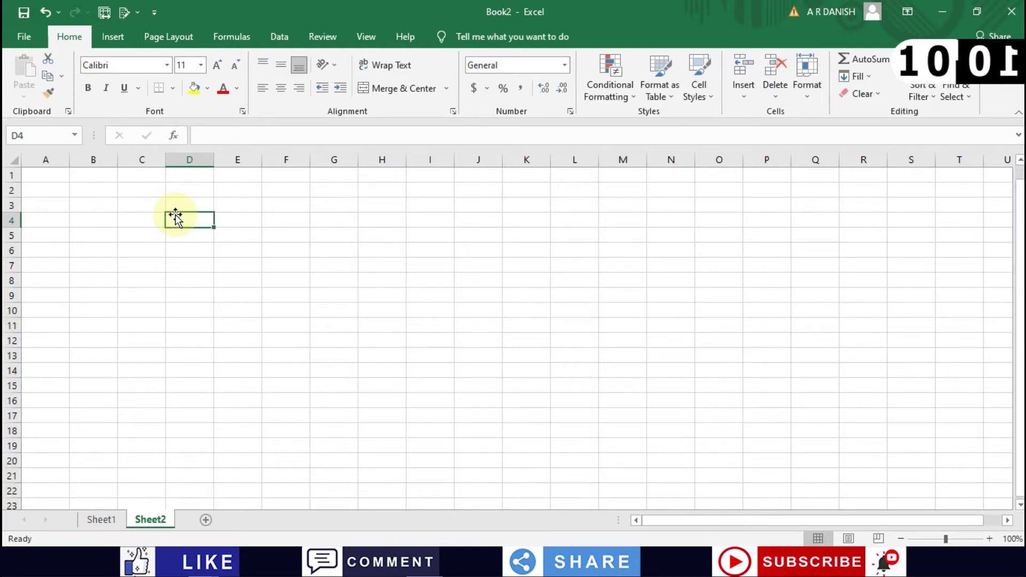
left_click(33, 175)
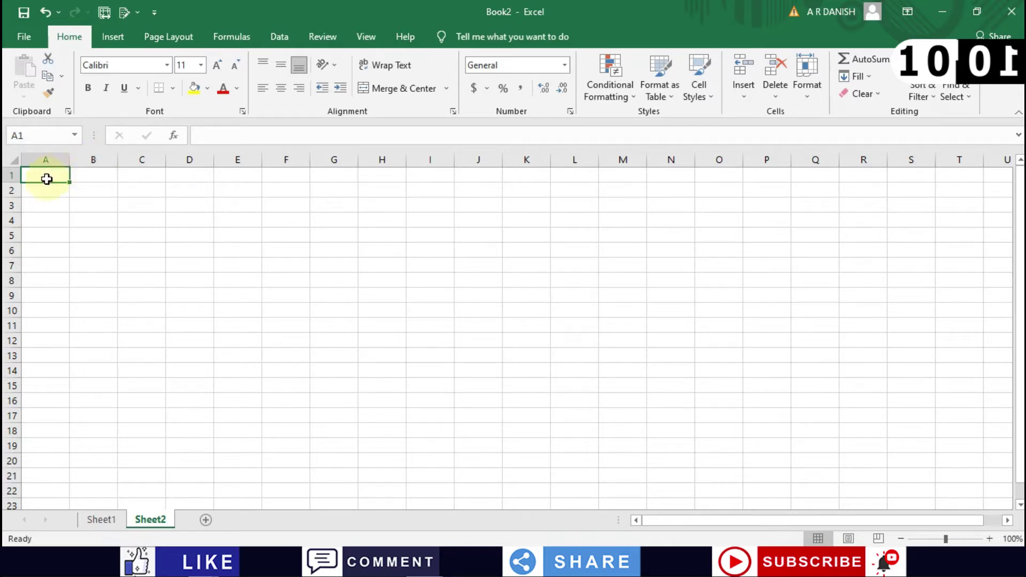
- Step along row 1 cell by cell to J1, jump to the sheet's last column and return to cell A1
key("Right")
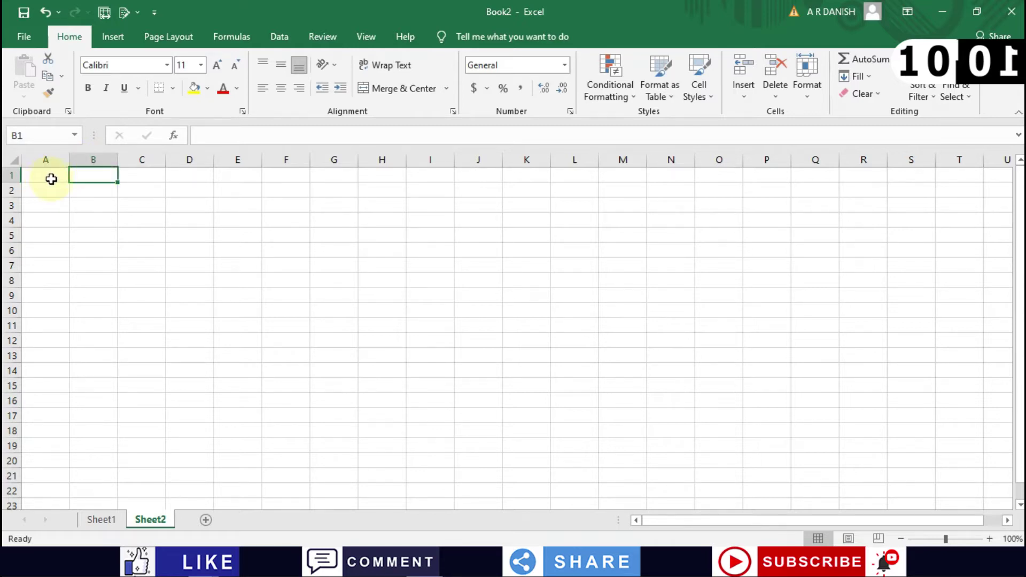
key("Right")
key("Right")
key("Right")
key("Right")
key("Right")
key("Right")
key("Right")
key("Right")
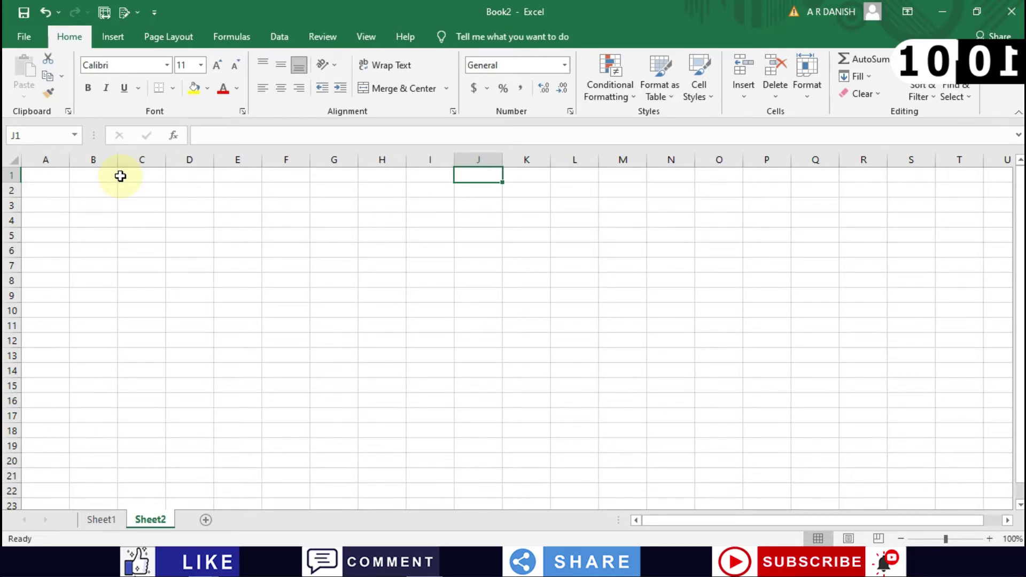
key("ctrl+Right")
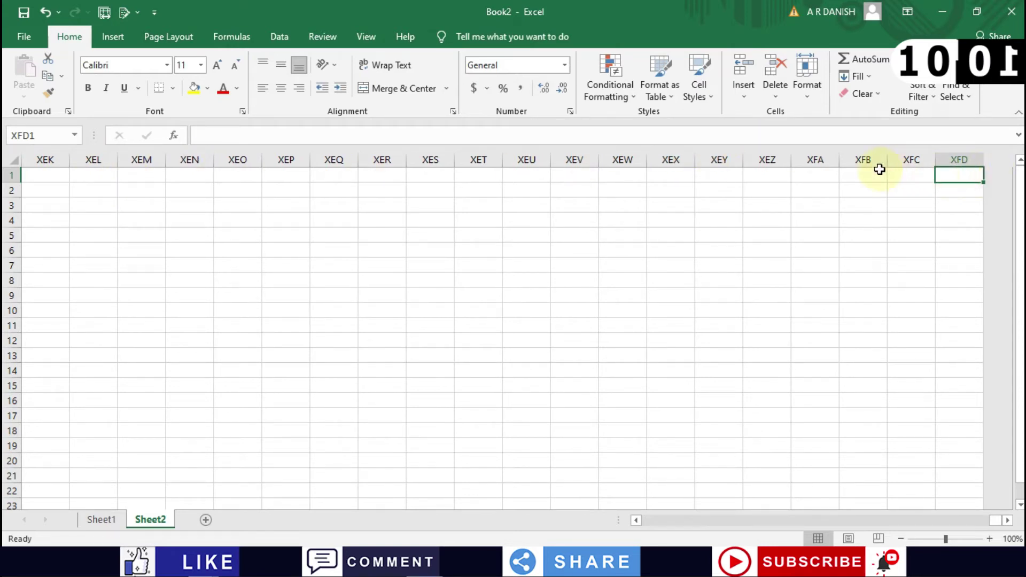
key("ctrl+Left")
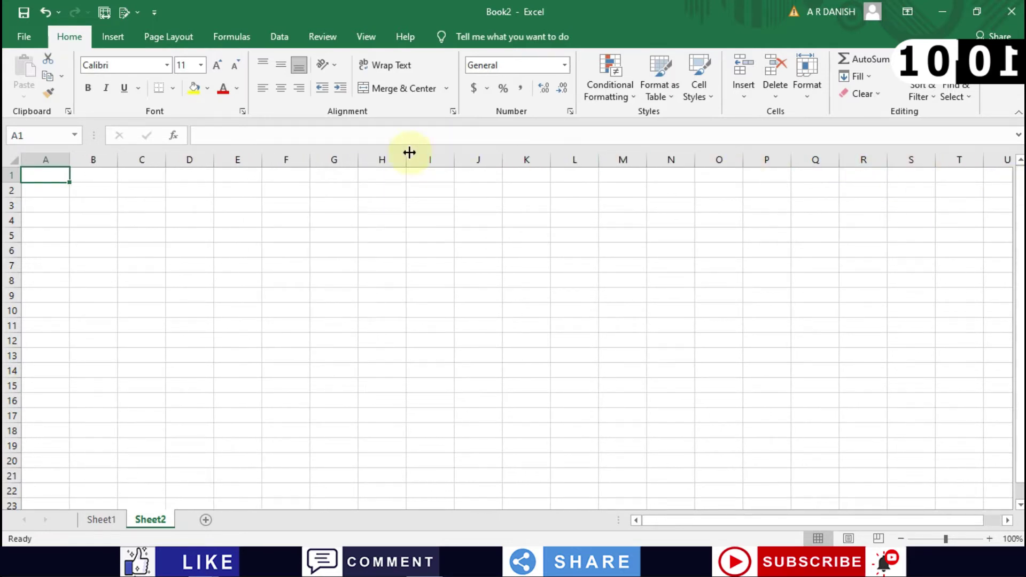
- Step down column A from cell A1 to A5, jump to the sheet's last row and return to cell A1
left_click(171, 175)
left_click(46, 186)
left_click(46, 176)
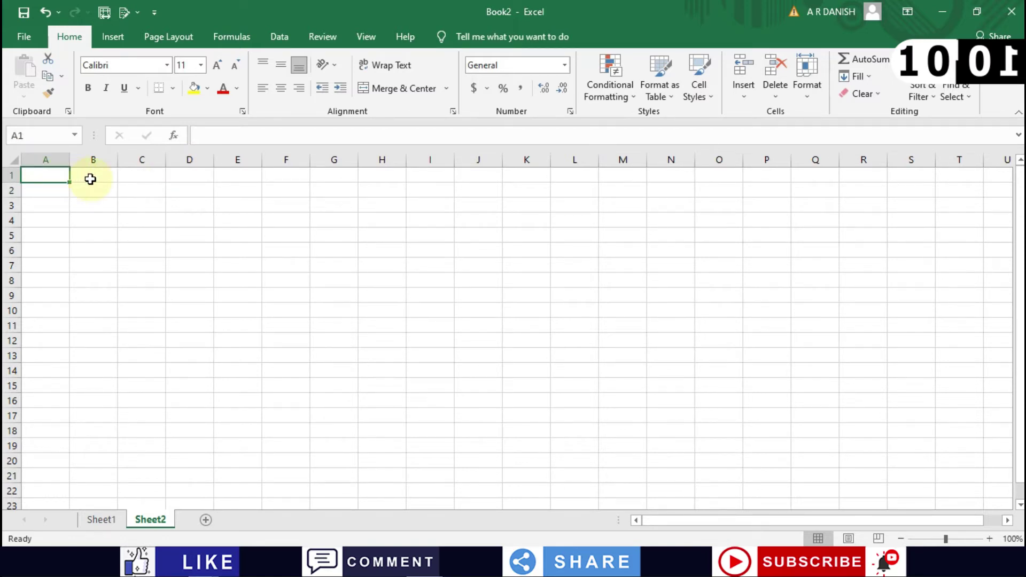
key("Down")
key("Down")
key("Up")
key("Up")
key("Down")
key("Down")
key("Down")
key("Down")
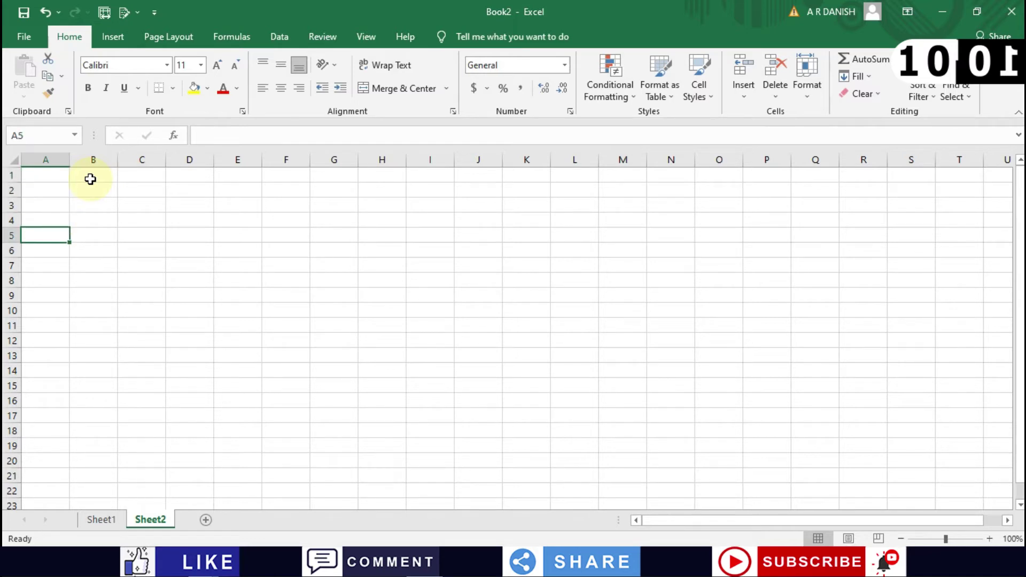
key("ctrl+Down")
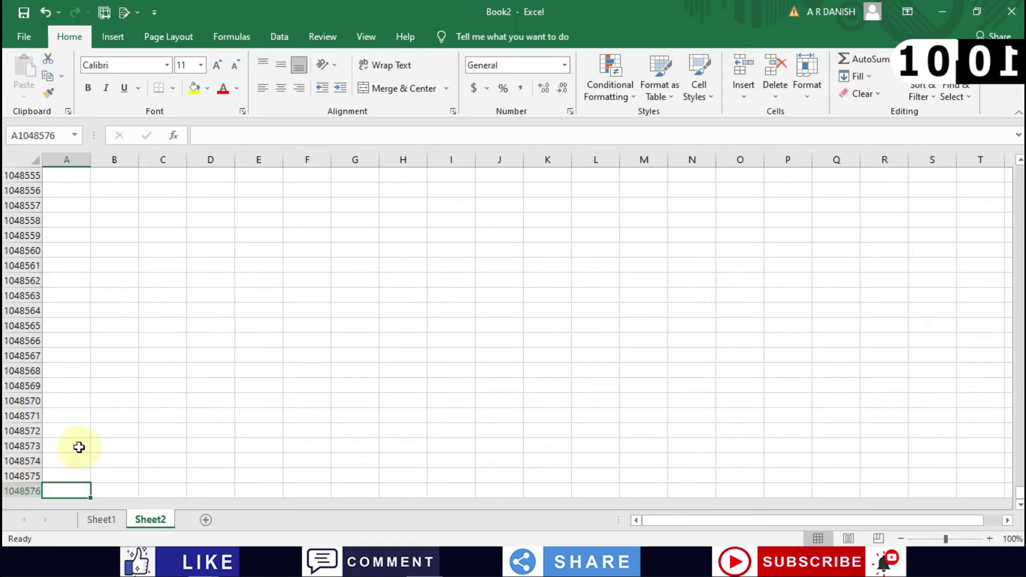
key("ctrl+Up")
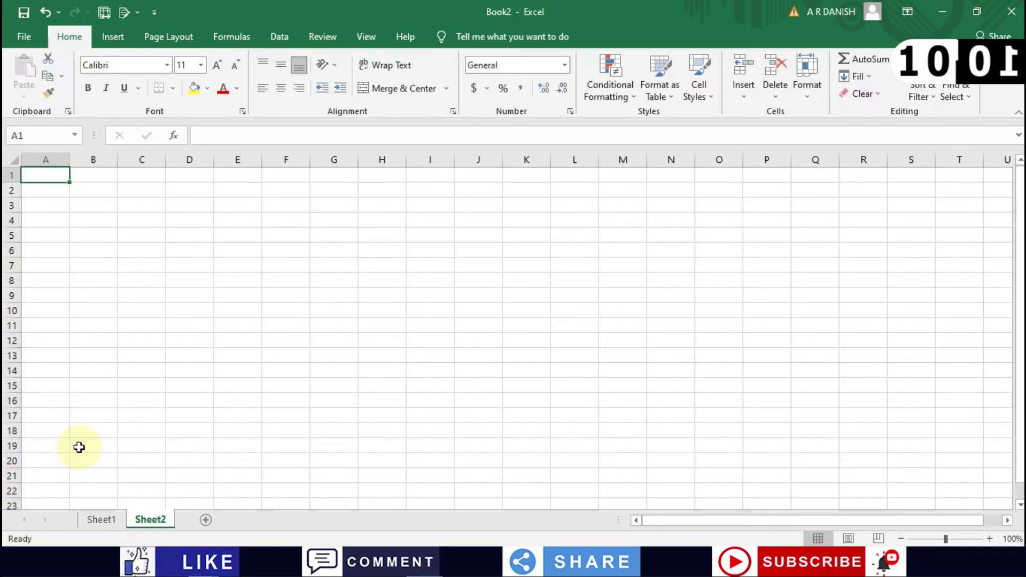
- Browse Sheet2's rows and columns beyond the visible area and come back to the sheet's beginning with cell F7 selected
scroll(79, 447, "down", 7)
scroll(79, 447, "up", 7)
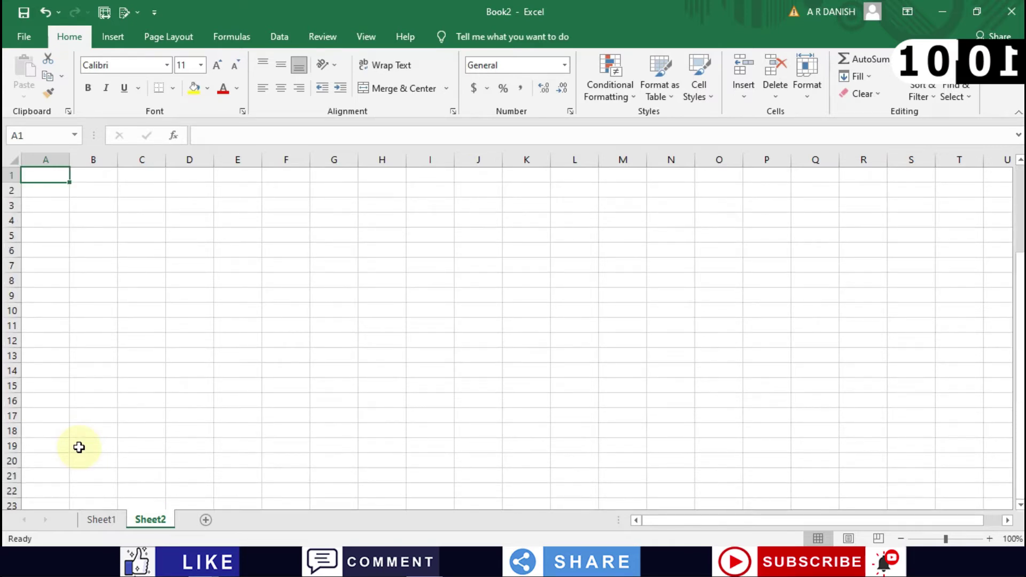
scroll(908, 293, "right", 15)
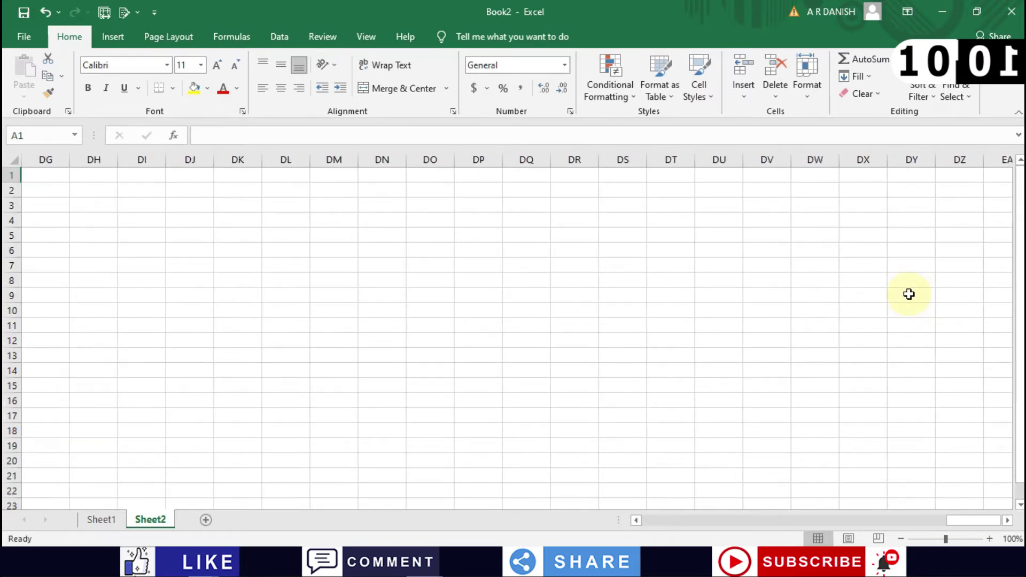
scroll(909, 294, "left", 15)
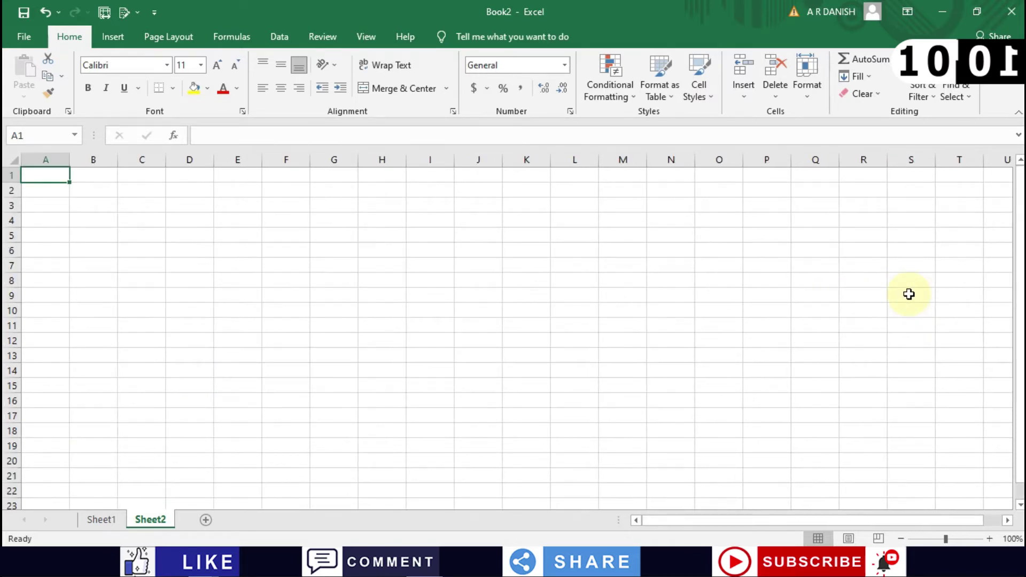
left_click(300, 266)
scroll(301, 269, "down", 5)
scroll(301, 268, "up", 5)
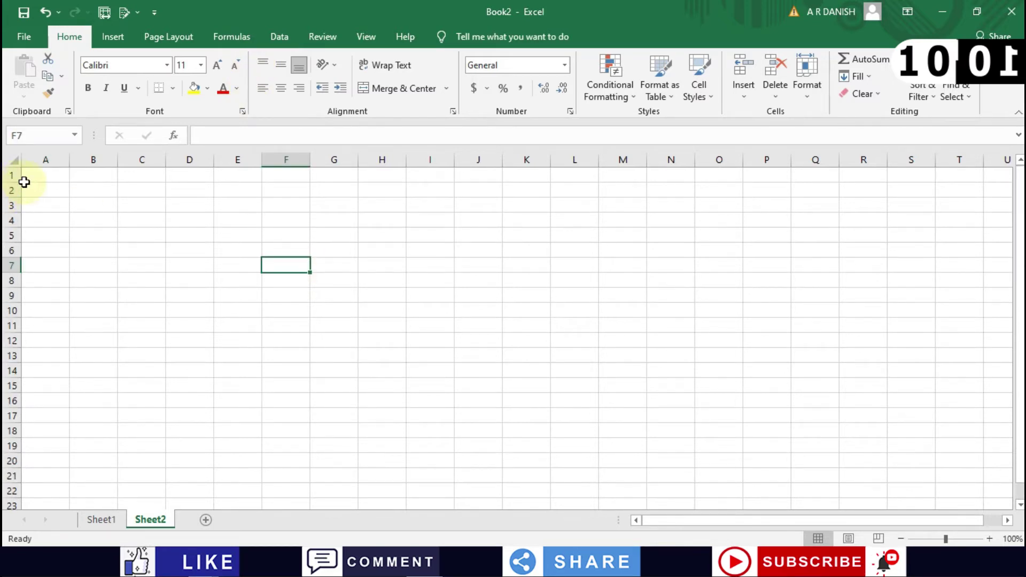
- From cell A1, jump to the last row and back, and to the last column and back
left_click(43, 184)
key("ctrl+Down")
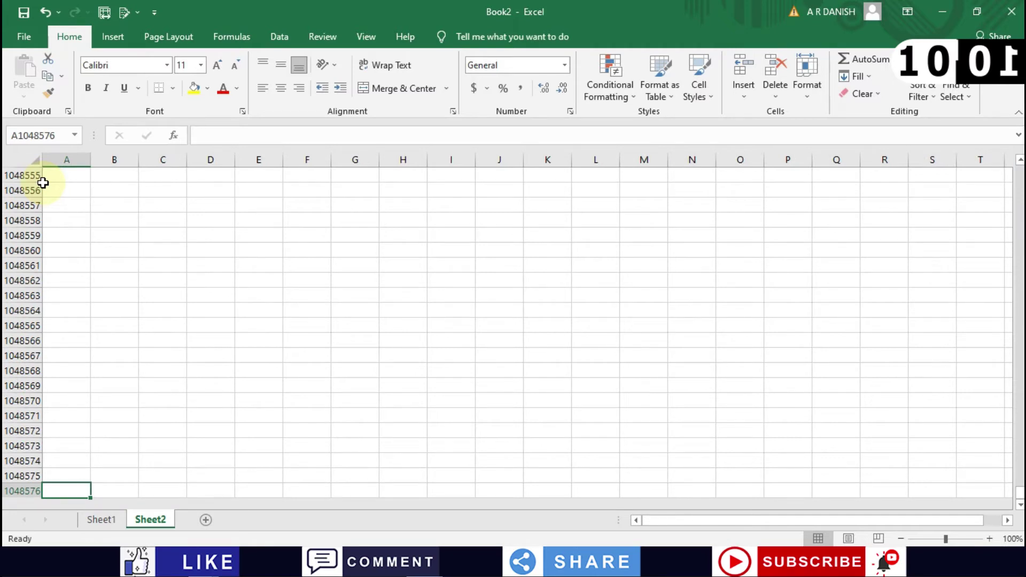
key("ctrl+Up")
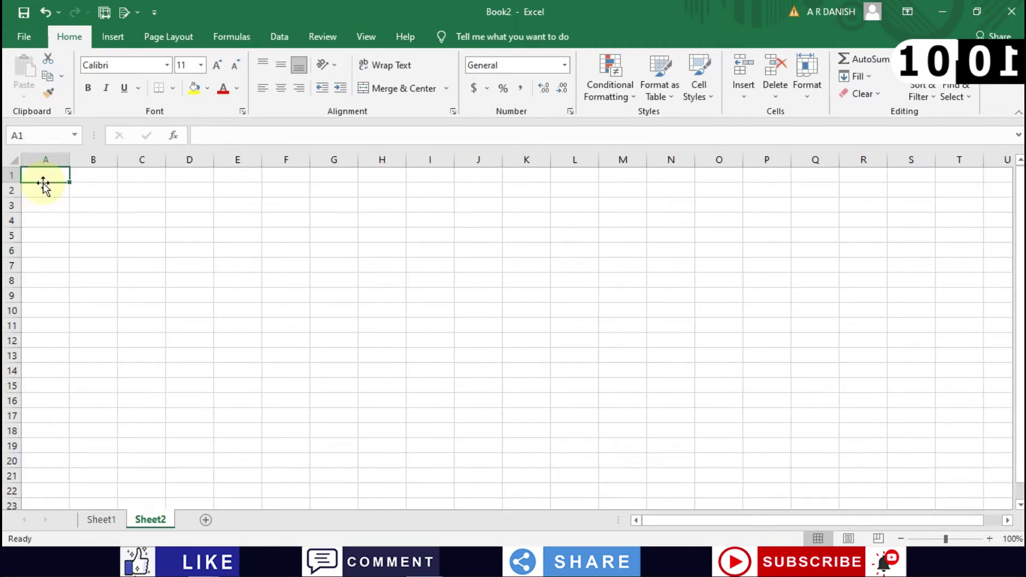
key("ctrl+Right")
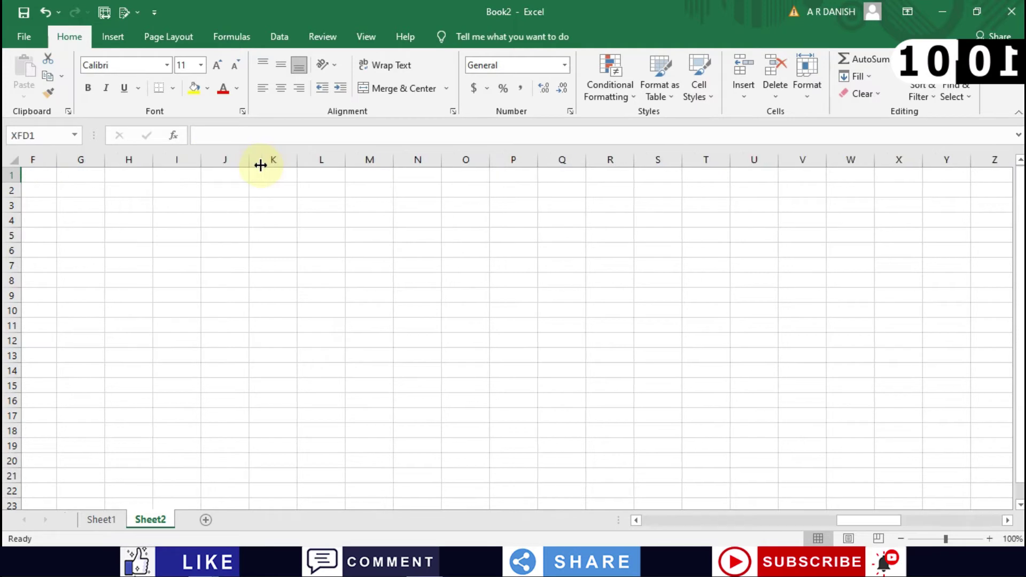
key("ctrl+Left")
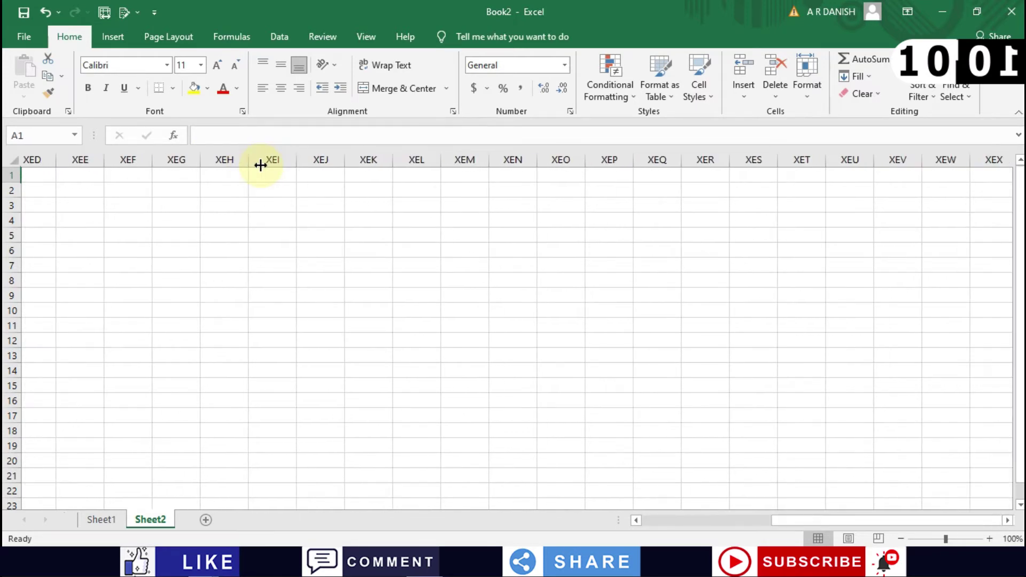
left_click(142, 210)
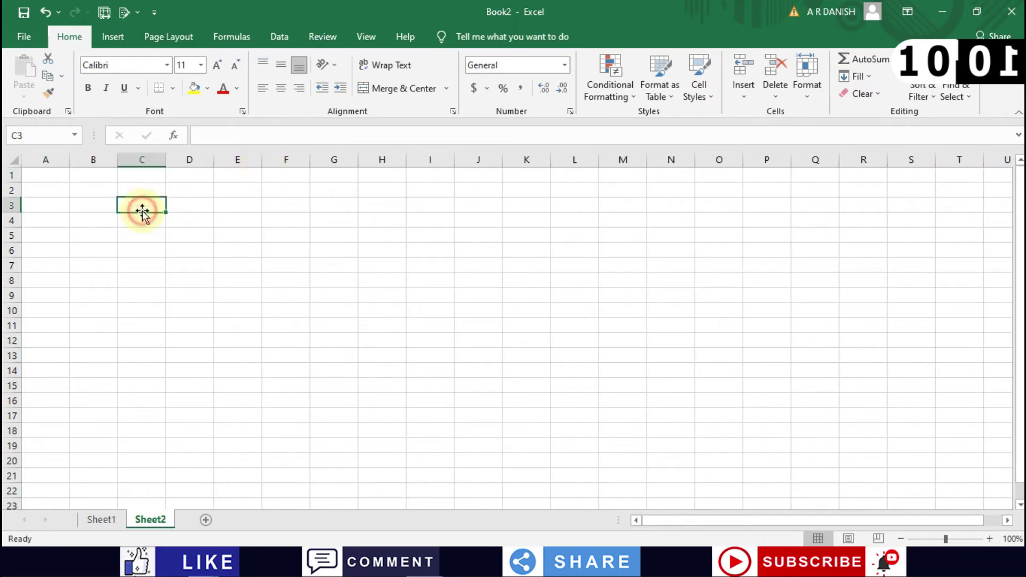
scroll(142, 210, "down", 20)
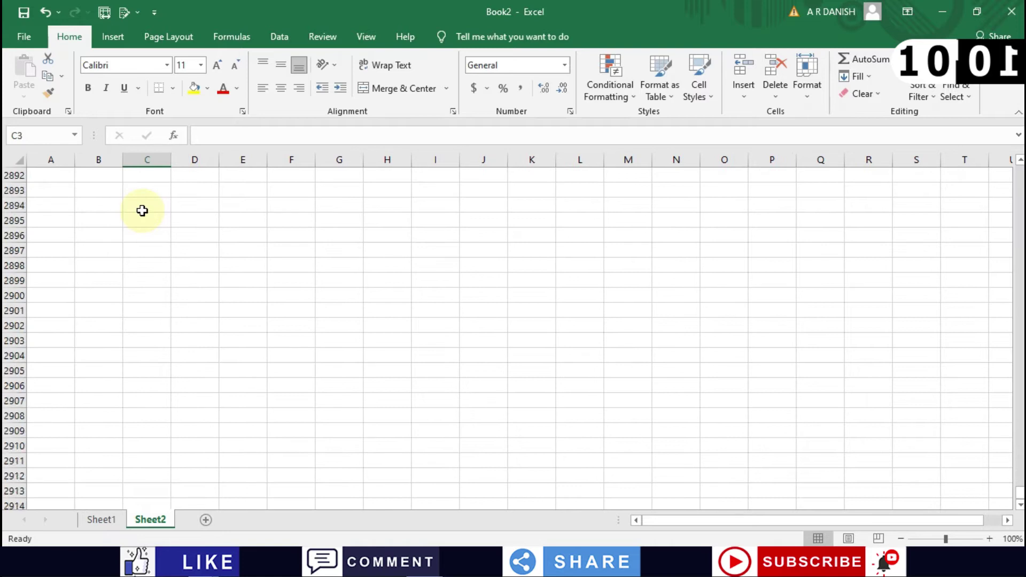
scroll(142, 210, "up", 20)
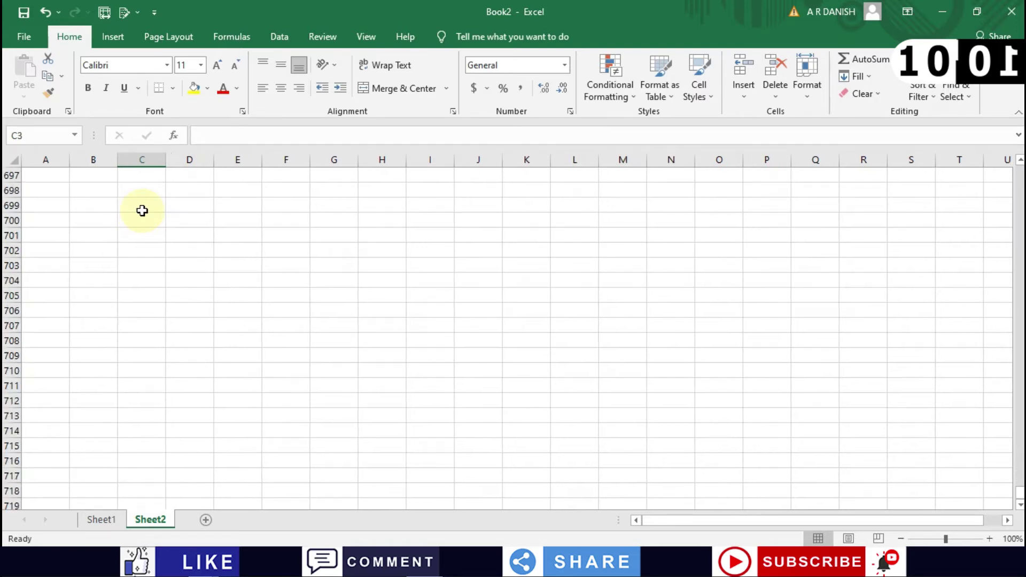
scroll(142, 210, "up", 20)
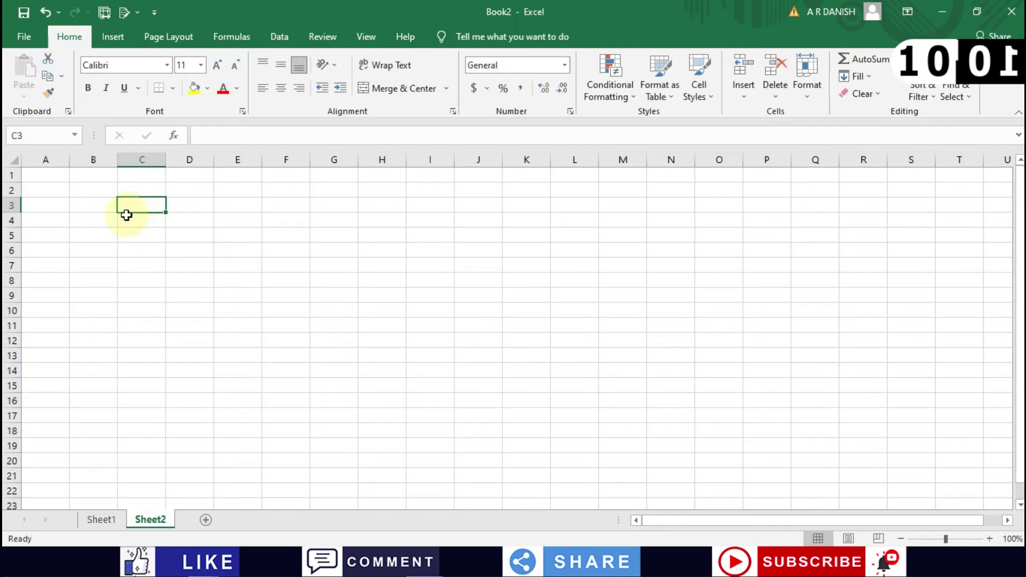
left_click(188, 237)
left_click(342, 275)
scroll(342, 277, "down", 15)
scroll(341, 277, "up", 15)
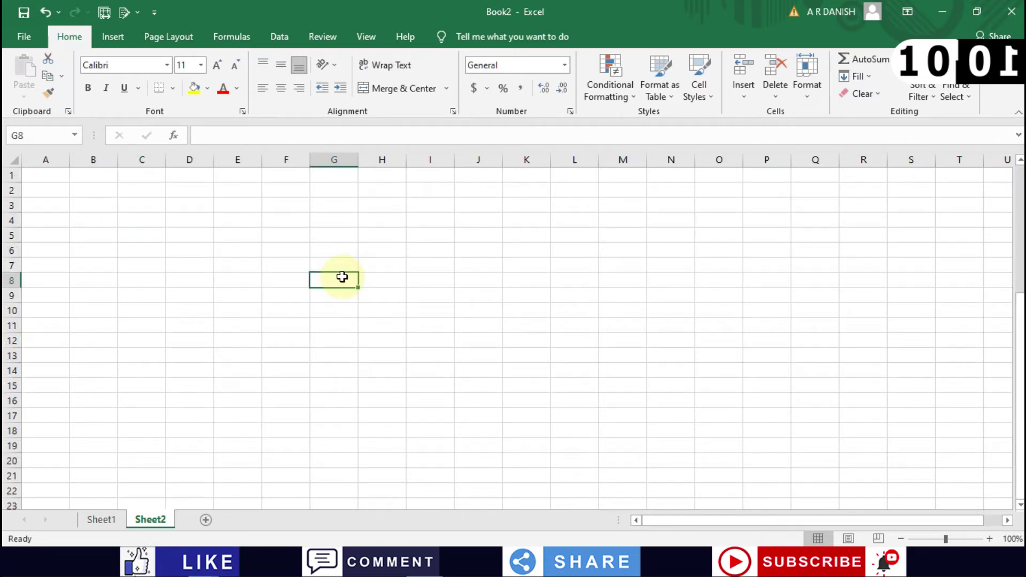
left_click(35, 178)
left_click(218, 310)
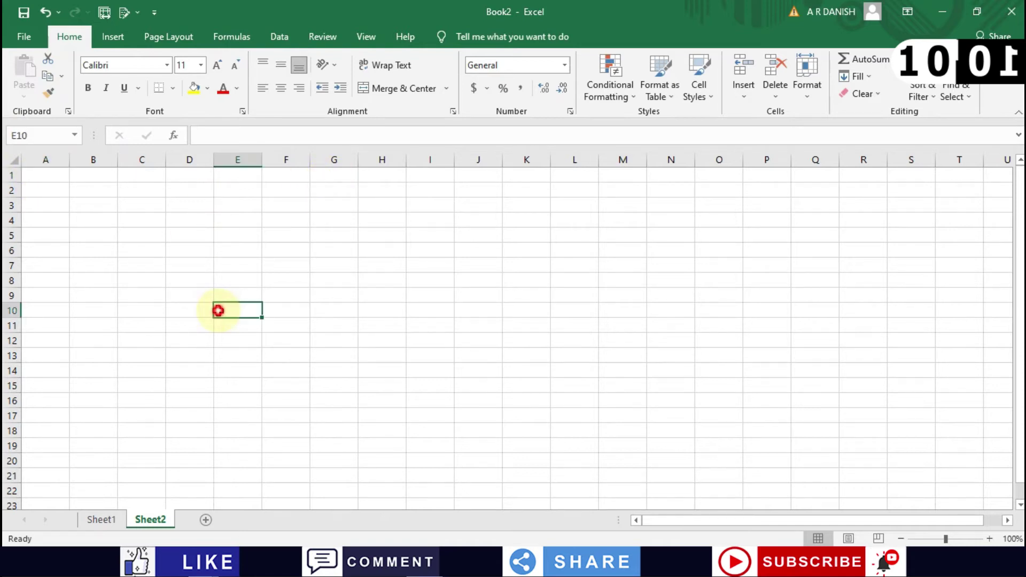
- Add a third worksheet to the workbook after Sheet2
scroll(218, 311, "down", 15)
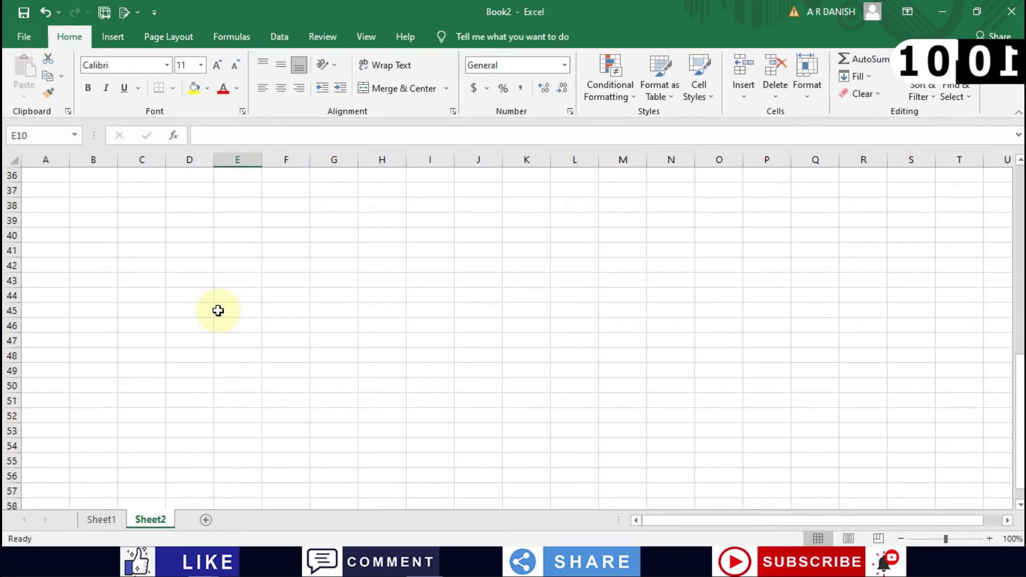
left_click(205, 518)
left_click_drag(196, 520, 143, 522)
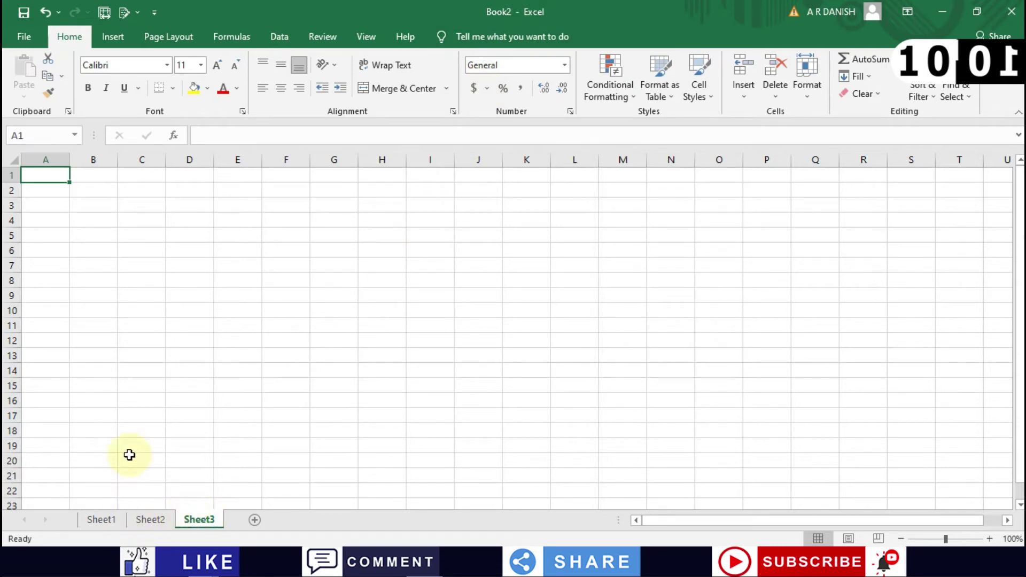
- Browse the rows of the new empty Sheet3 and return to its beginning, finishing with cell A1 selected
left_click(179, 427)
scroll(181, 426, "down", 20)
scroll(181, 426, "up", 20)
left_click(166, 222)
scroll(166, 221, "up", 11)
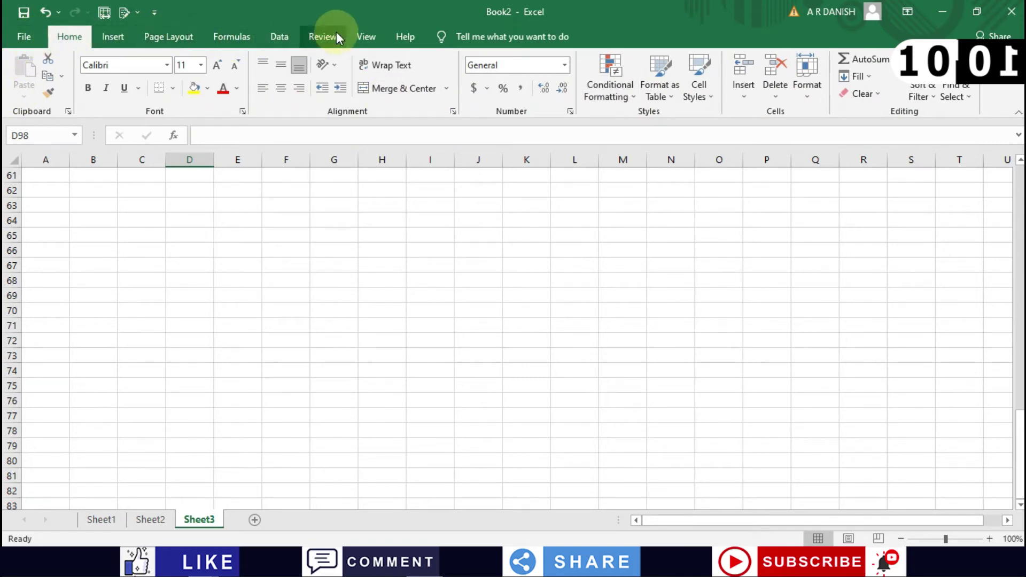
scroll(428, 113, "down", 1)
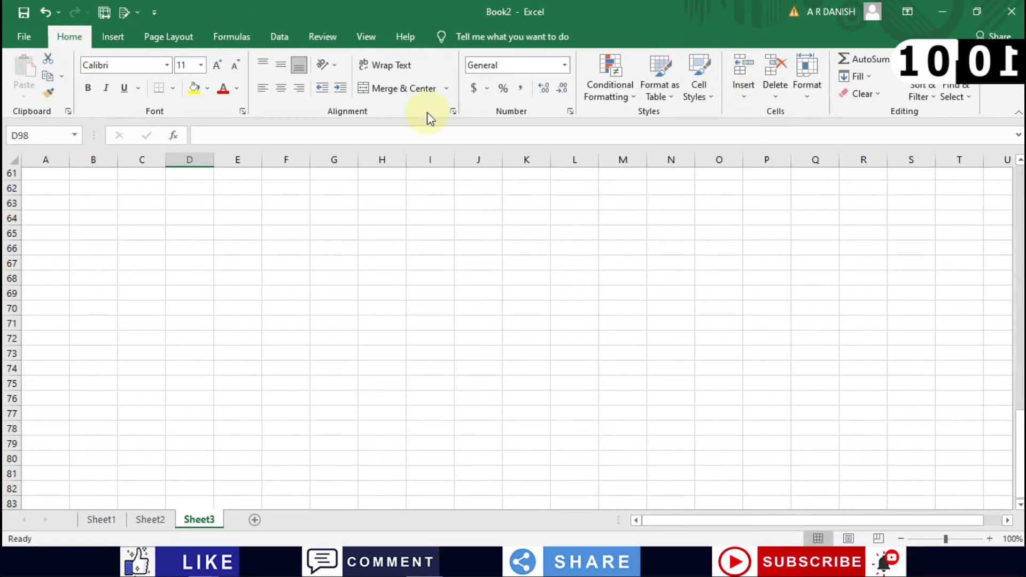
scroll(27, 235, "up", 20)
left_click(171, 234)
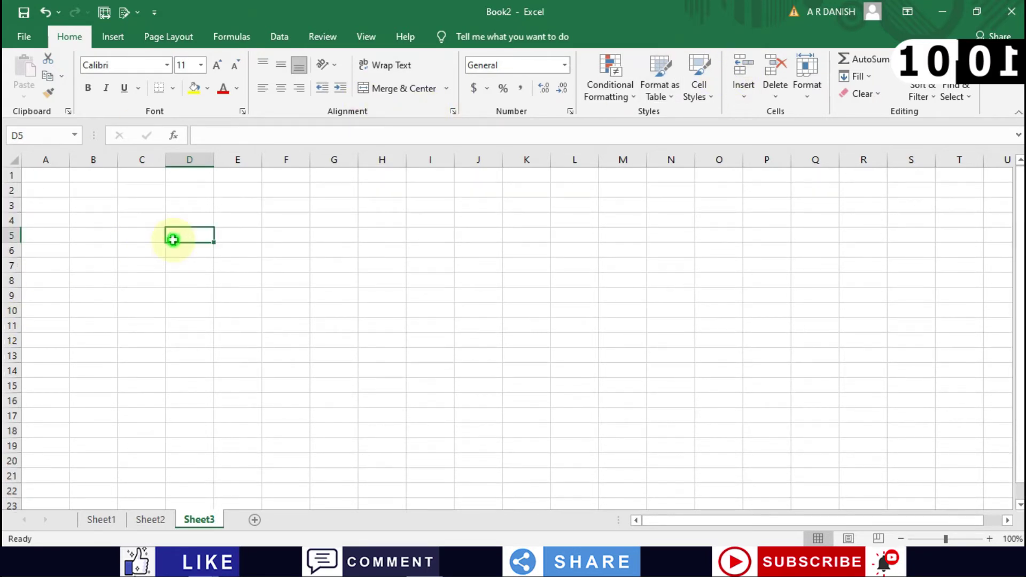
left_click(61, 201)
left_click(52, 177)
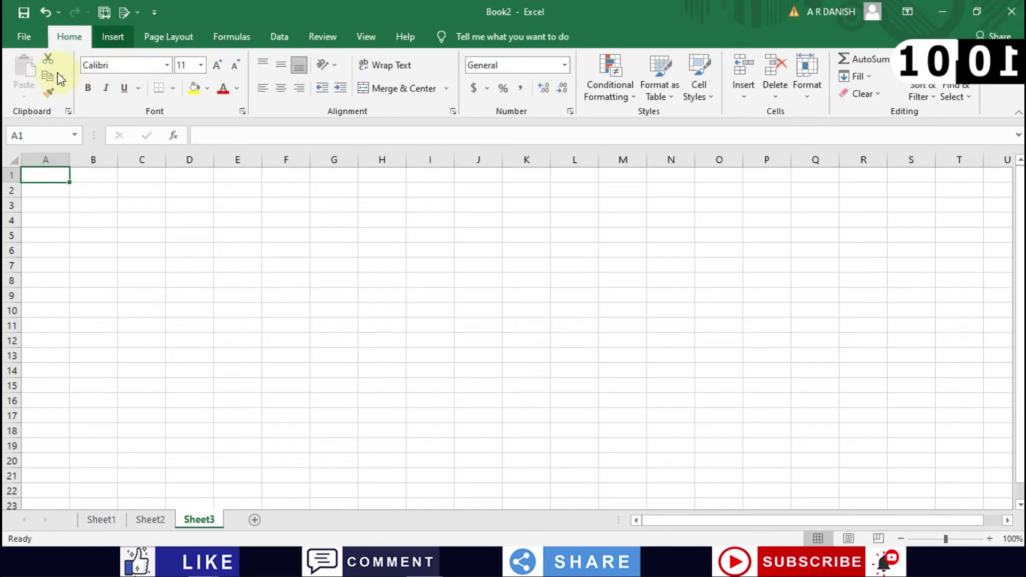
- Examine the Insert, Page Layout, Formulas, Data, Review and View command sets in turn, finishing on the Home commands
left_click(113, 37)
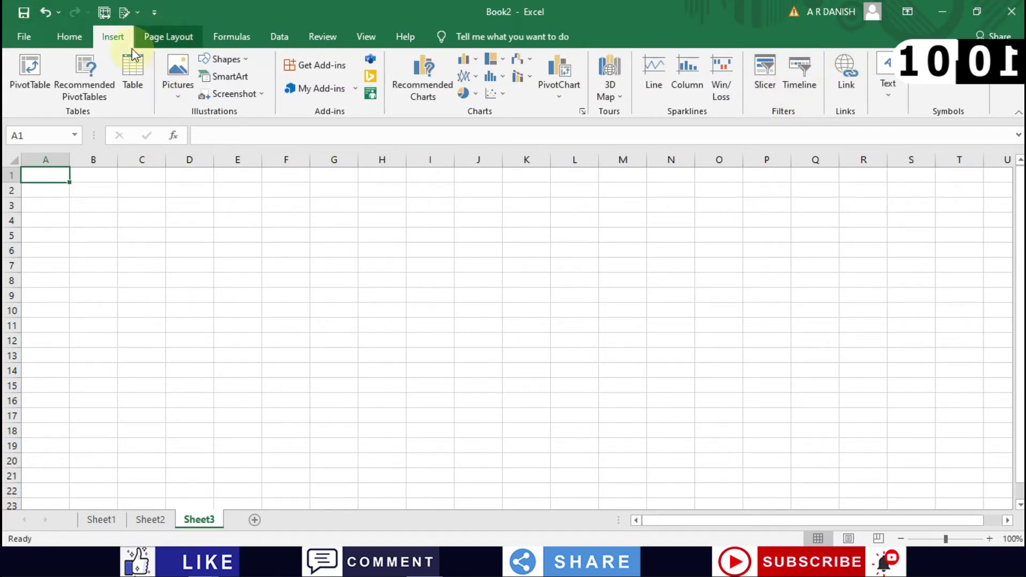
left_click(159, 40)
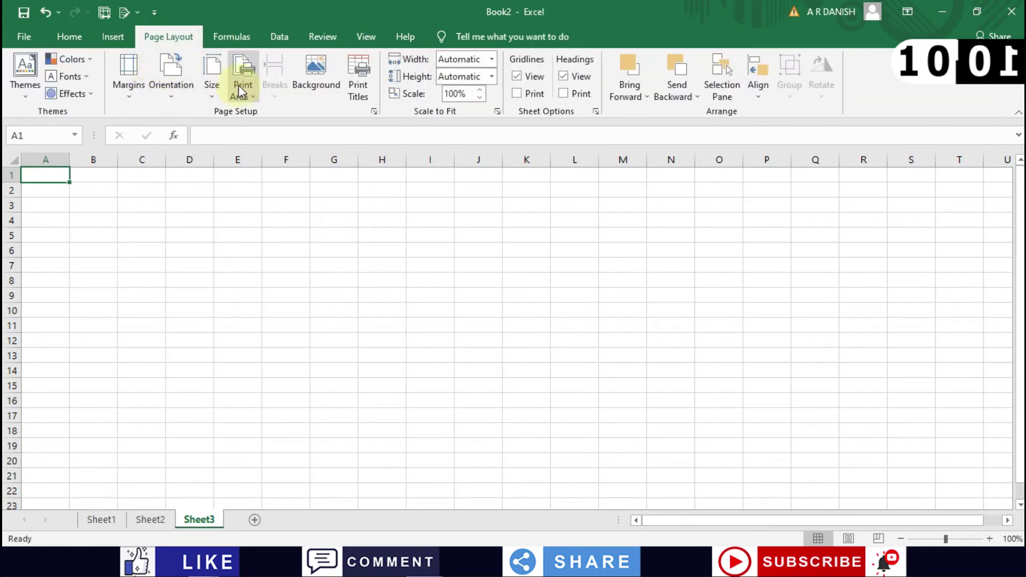
left_click(224, 40)
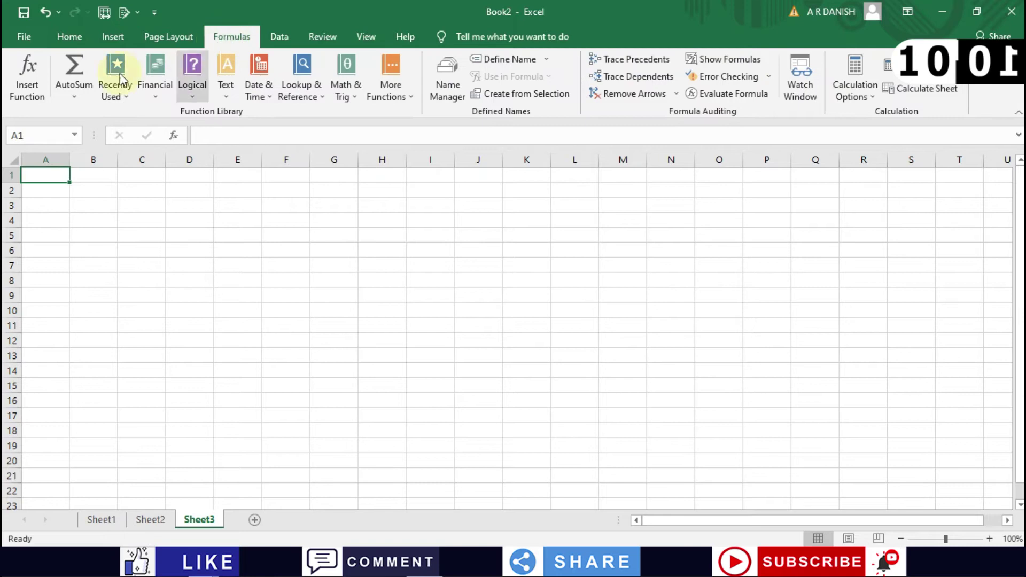
left_click(278, 38)
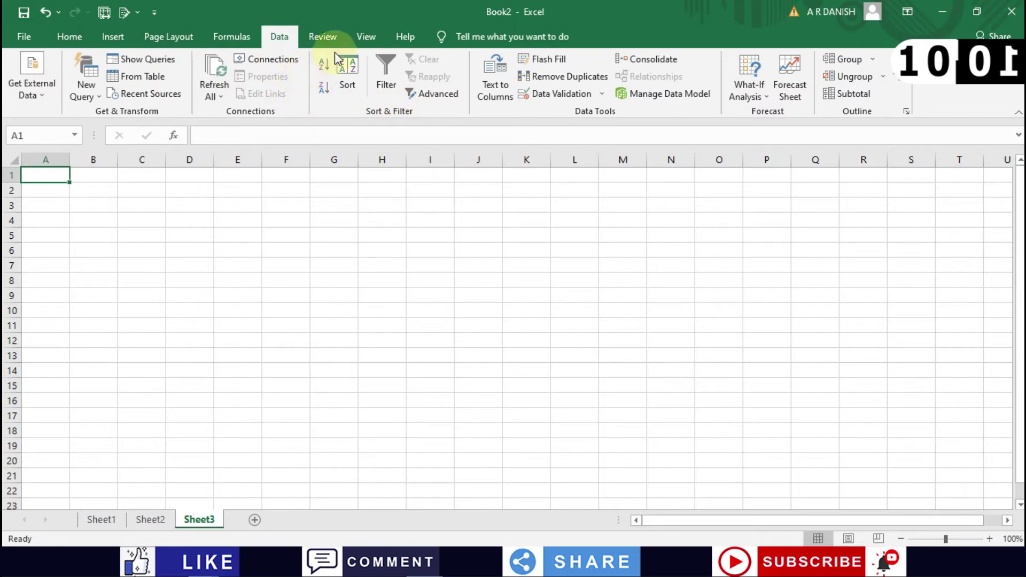
left_click(321, 39)
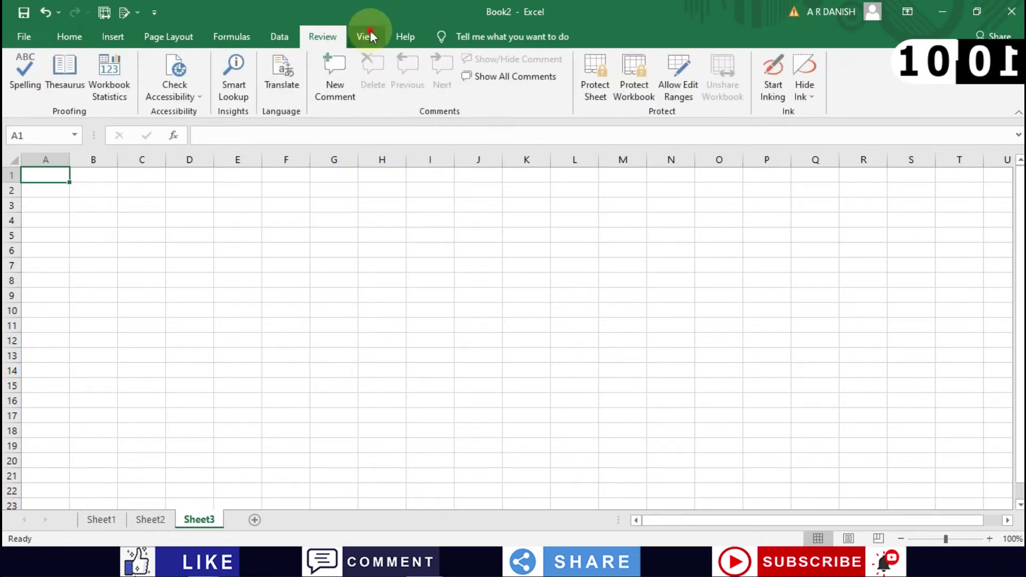
left_click(365, 36)
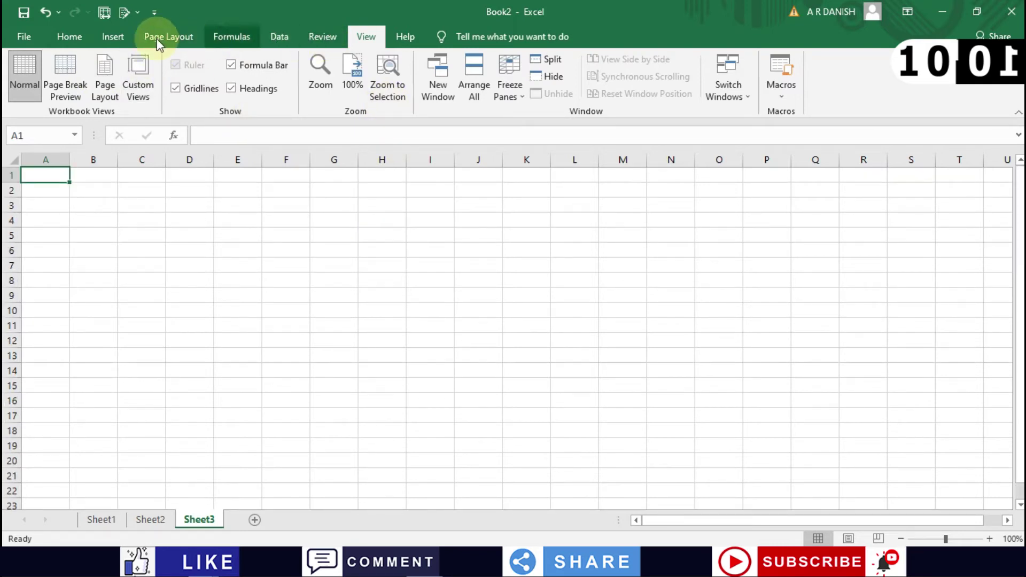
left_click(77, 38)
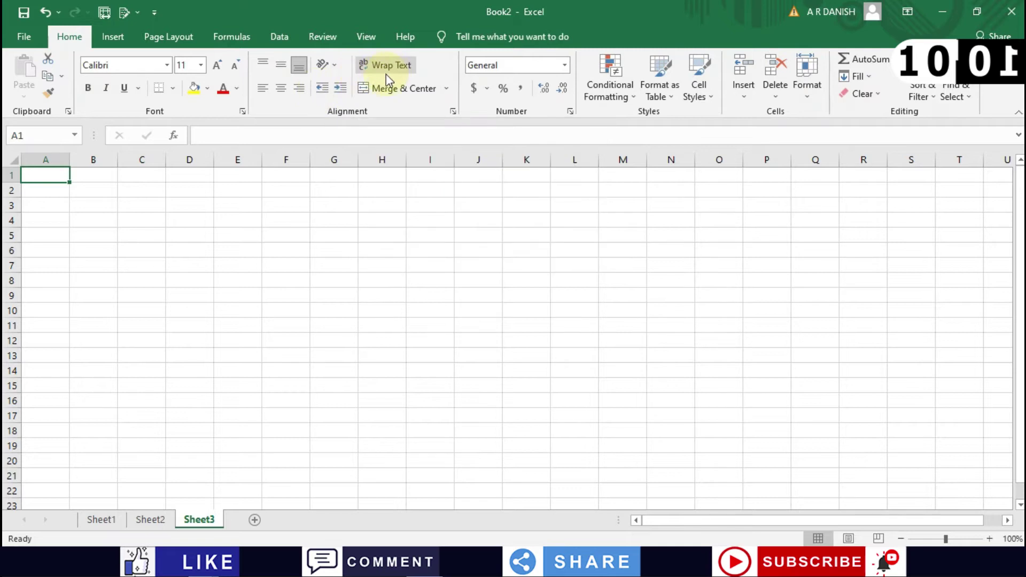
- Examine Sheet3 in Page Layout view and Page Break Preview, and return to Normal view at 100% zoom
left_click(140, 281)
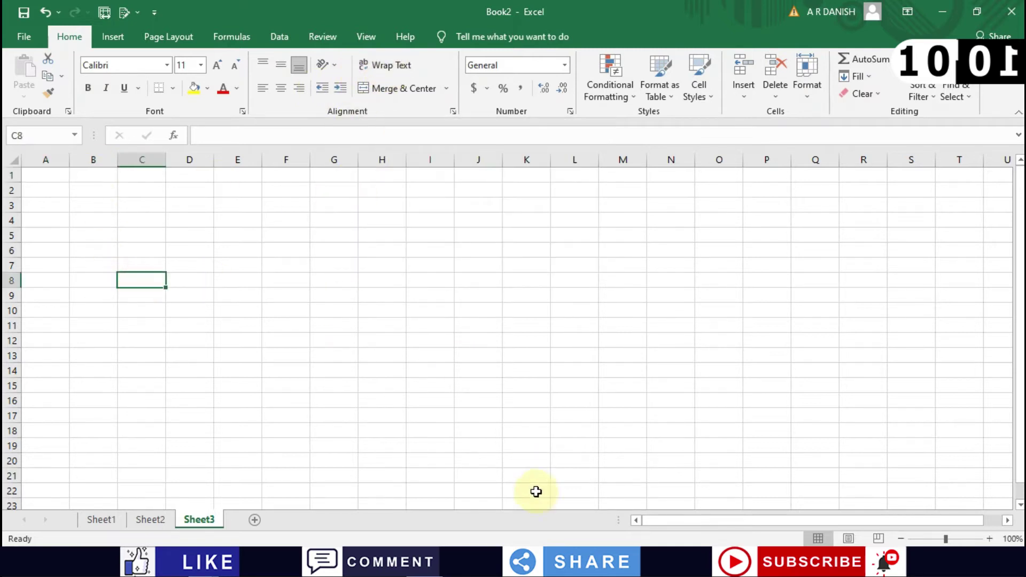
left_click(848, 538)
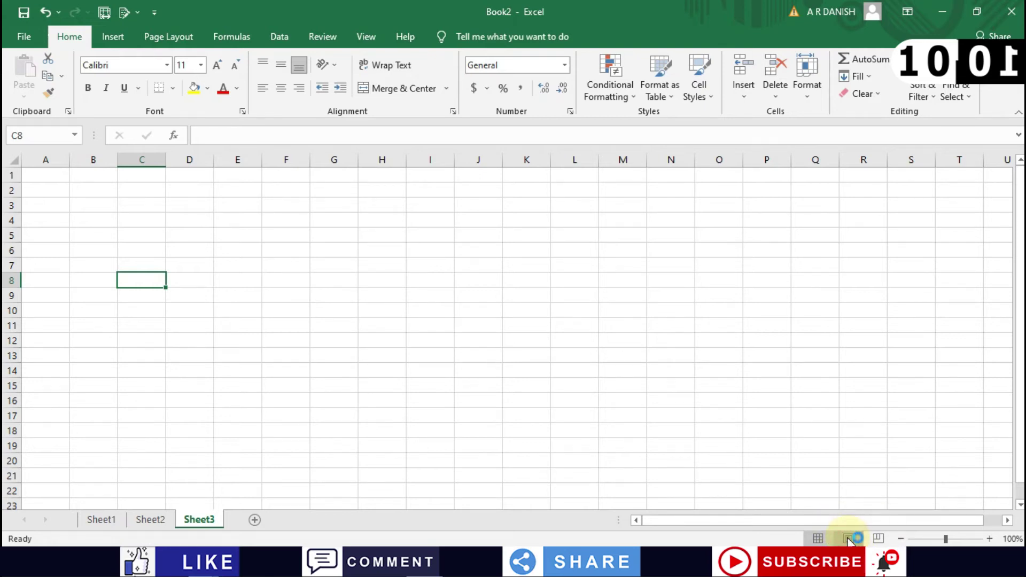
left_click(878, 538)
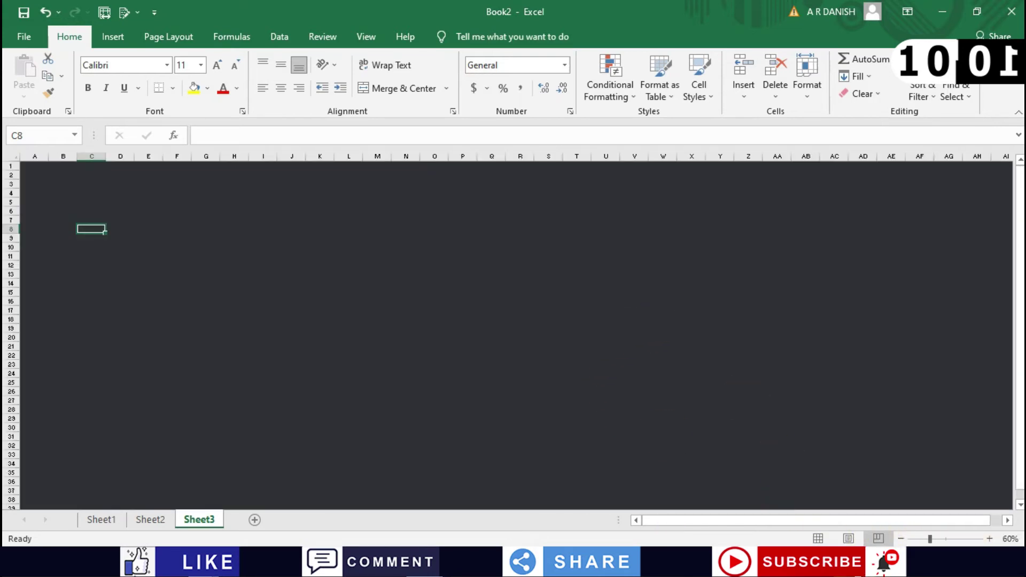
left_click(819, 539)
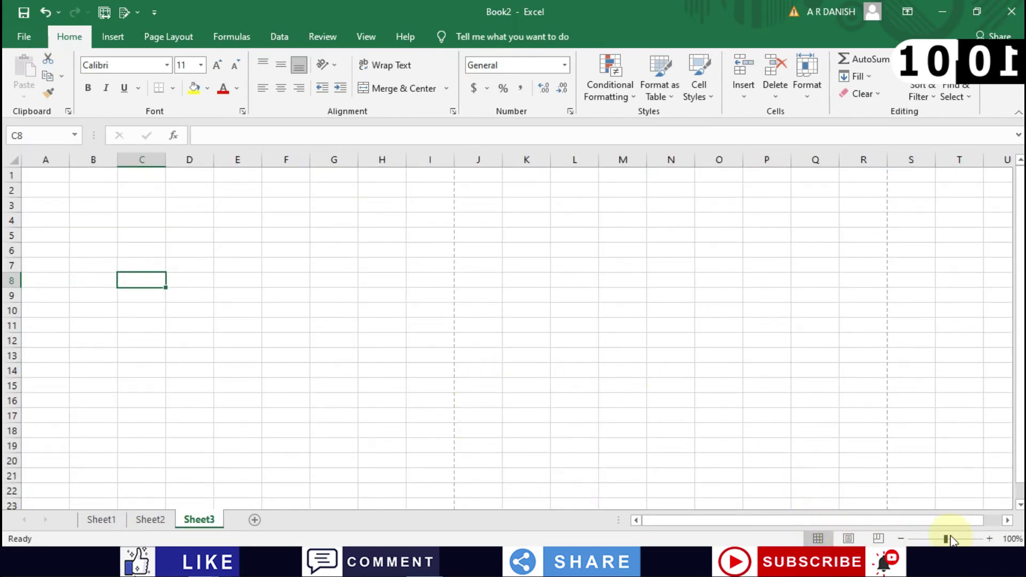
mouse_move(947, 539)
left_mouse_down()
mouse_move(968, 541)
mouse_move(949, 541)
left_mouse_up()
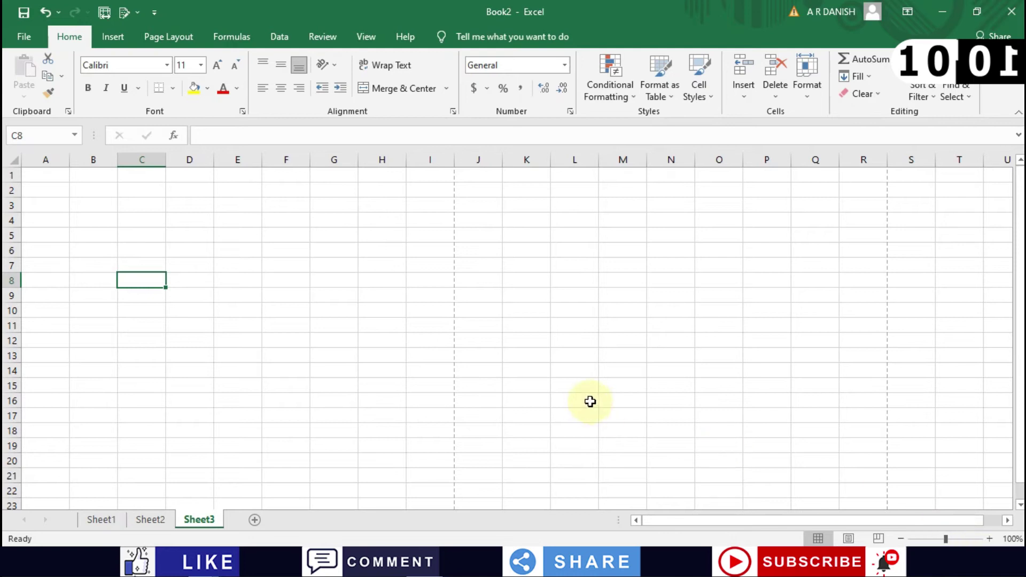
scroll(875, 348, "down", 2)
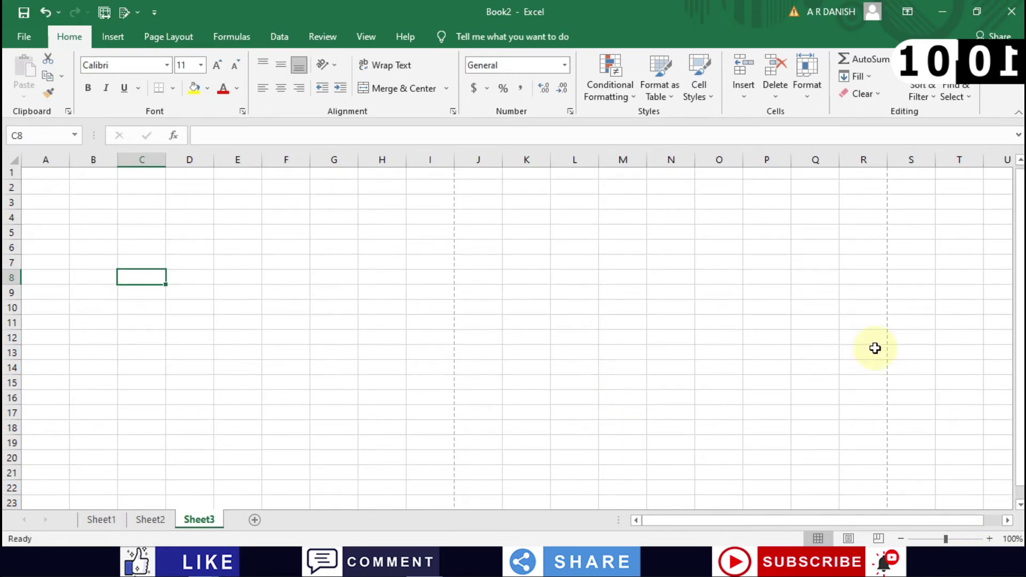
scroll(874, 349, "up", 2)
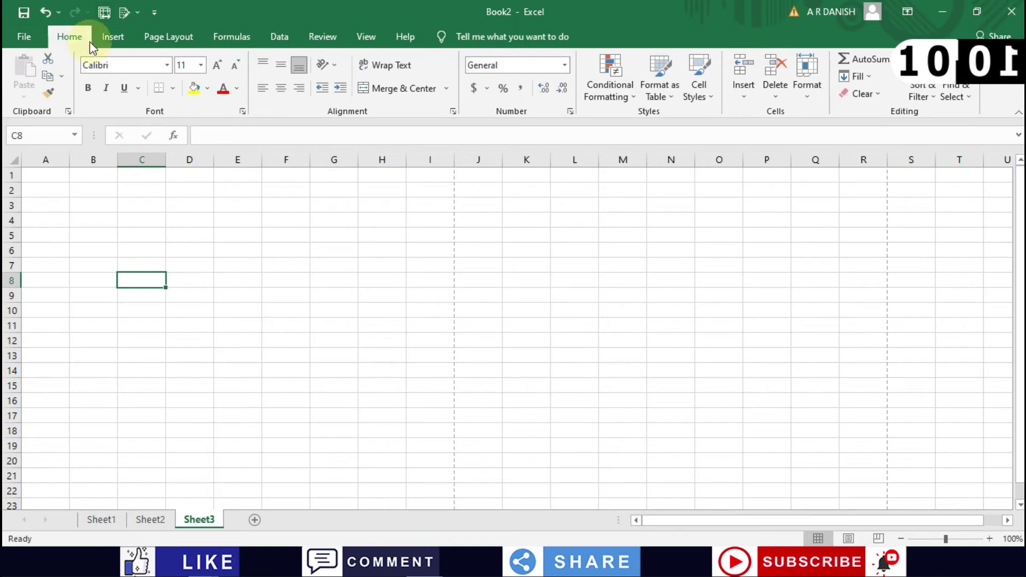
- View the File start page with its templates and recent workbooks, and return to Sheet3
left_click(36, 45)
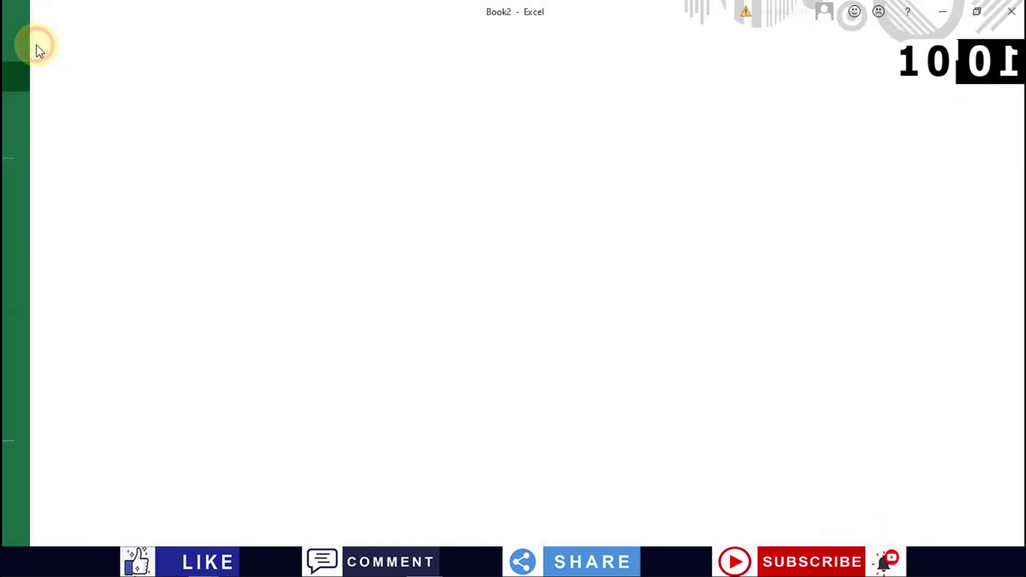
left_click(20, 45)
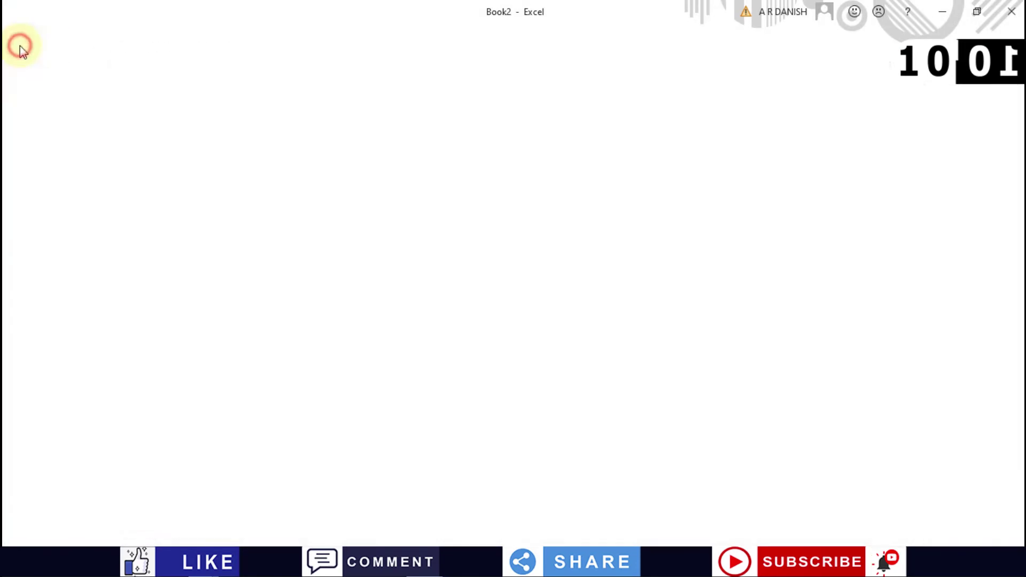
left_click(25, 38)
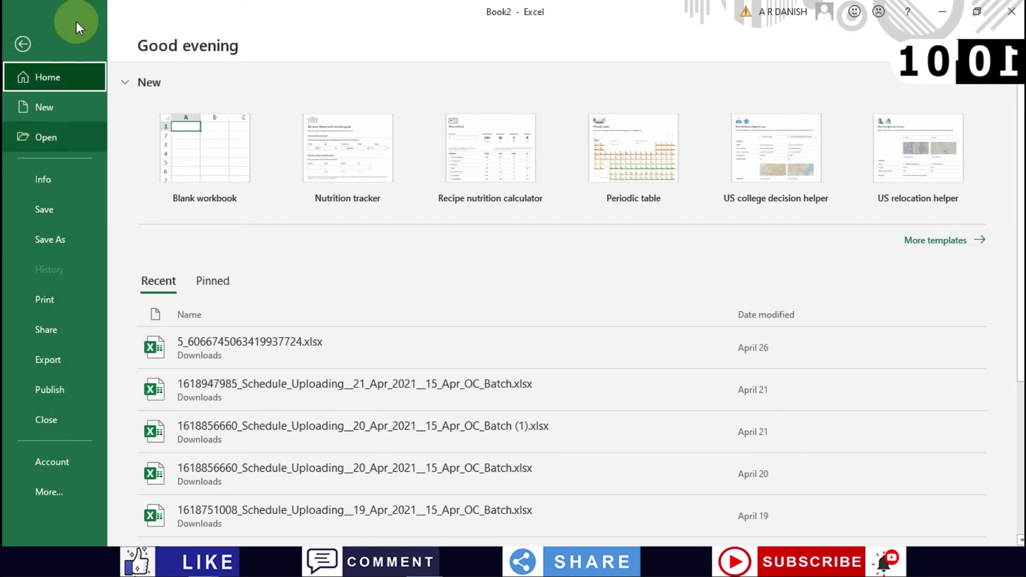
left_click(26, 39)
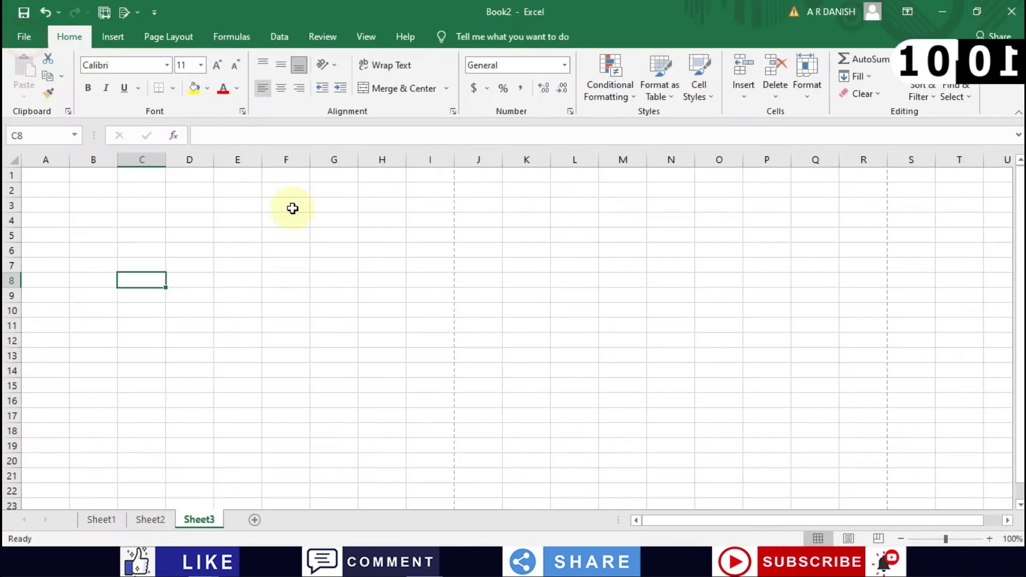
left_click(230, 288)
left_click(228, 249)
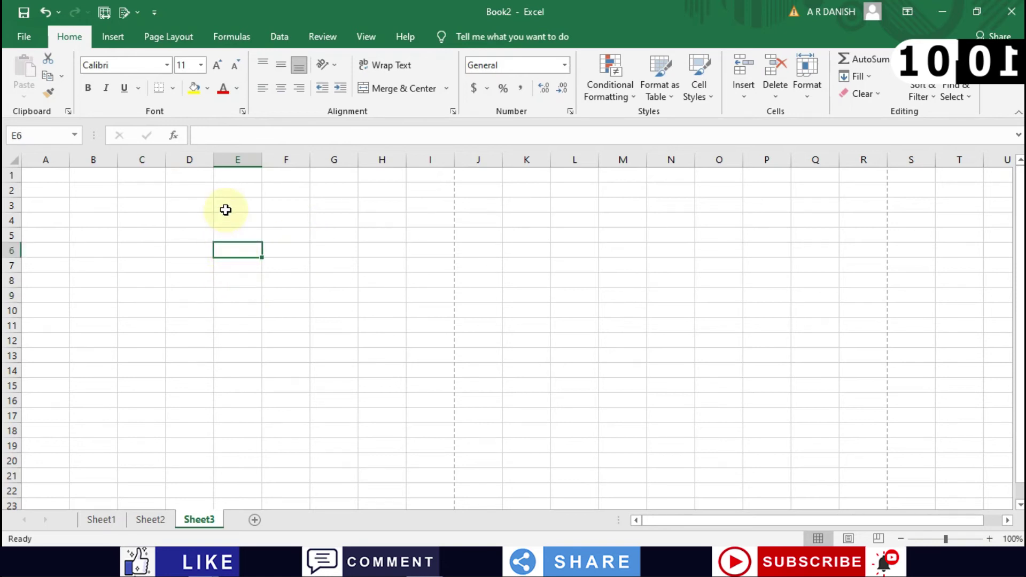
left_click(268, 204)
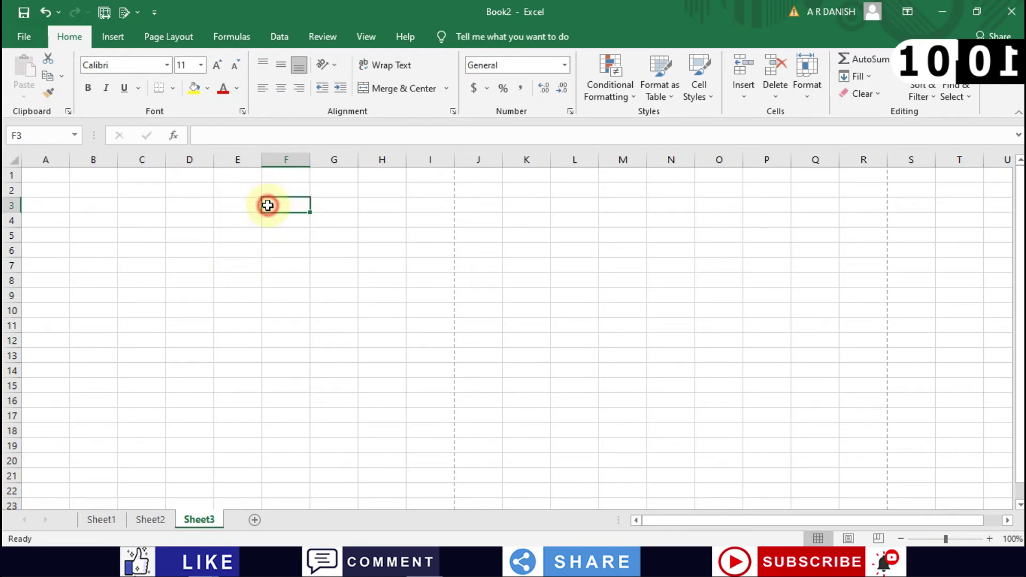
left_click(343, 253)
left_click(220, 289)
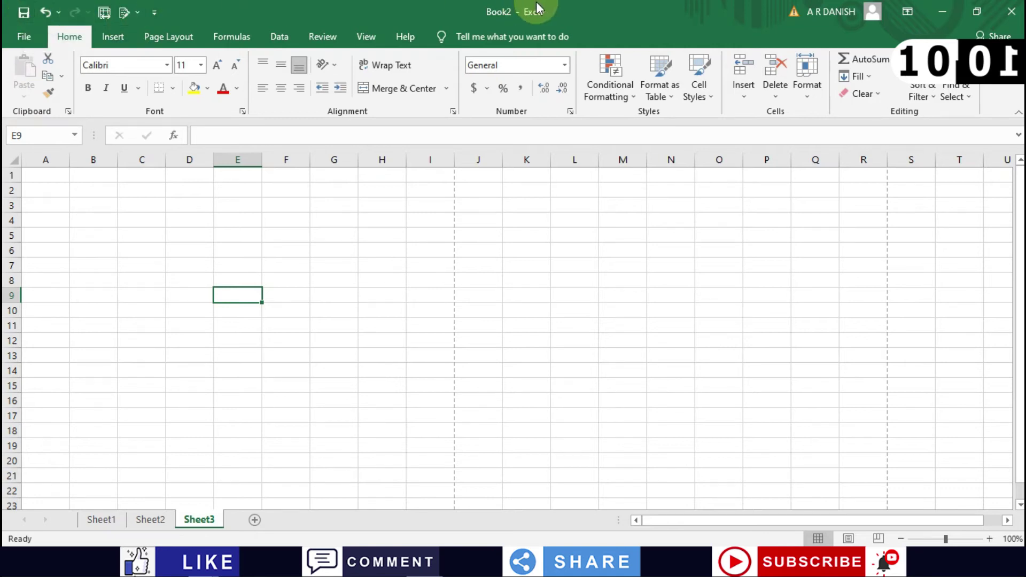
- Save the workbook as Book2.xlsx in the Adobe folder inside Documents on this PC
left_click(24, 20)
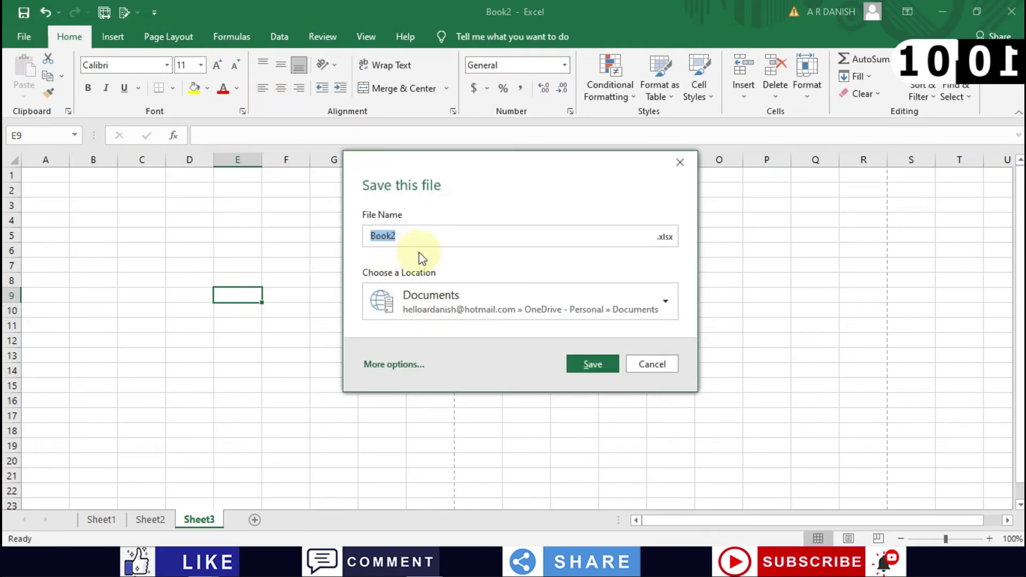
left_click(393, 362)
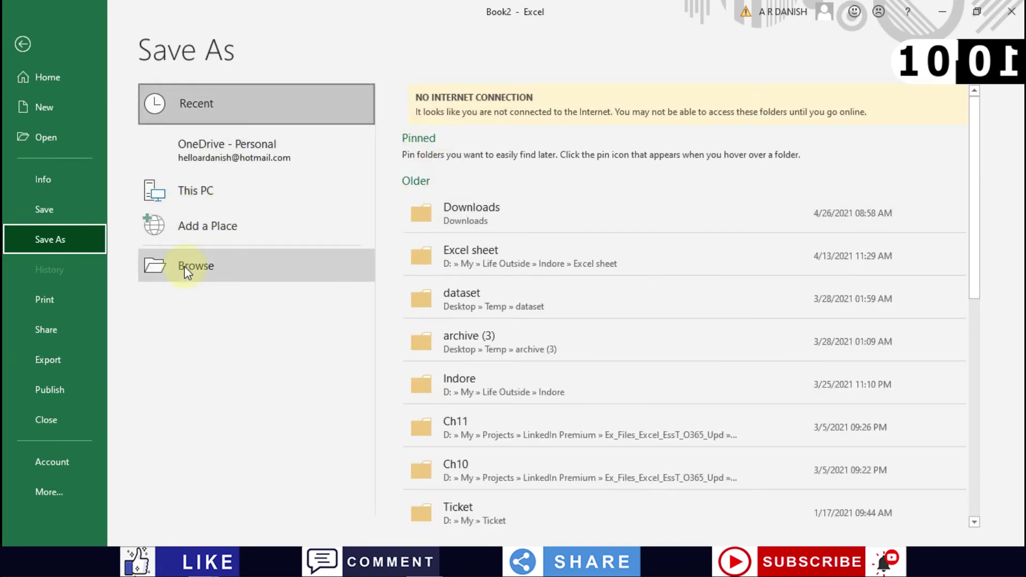
left_click(190, 198)
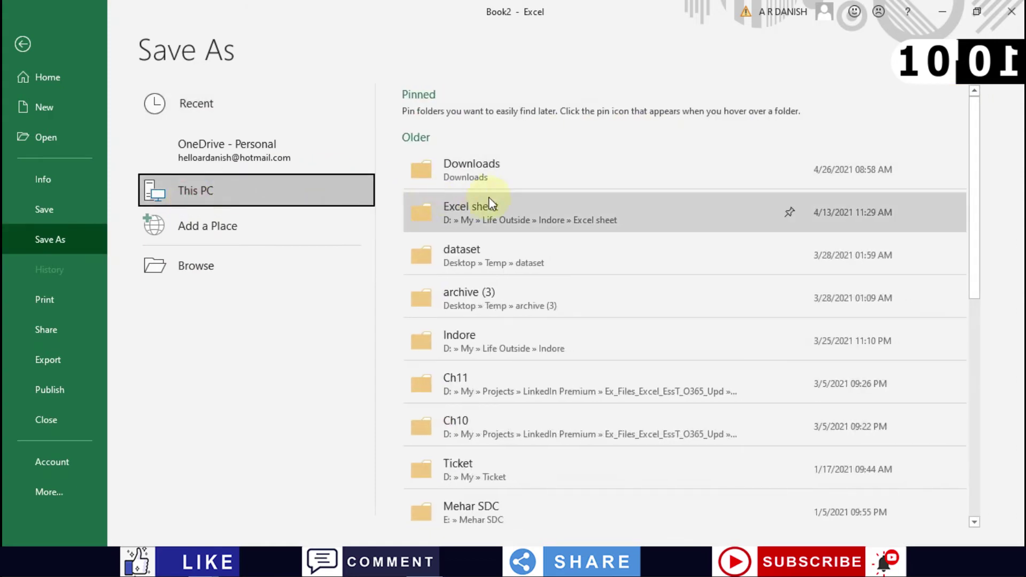
left_click(187, 266)
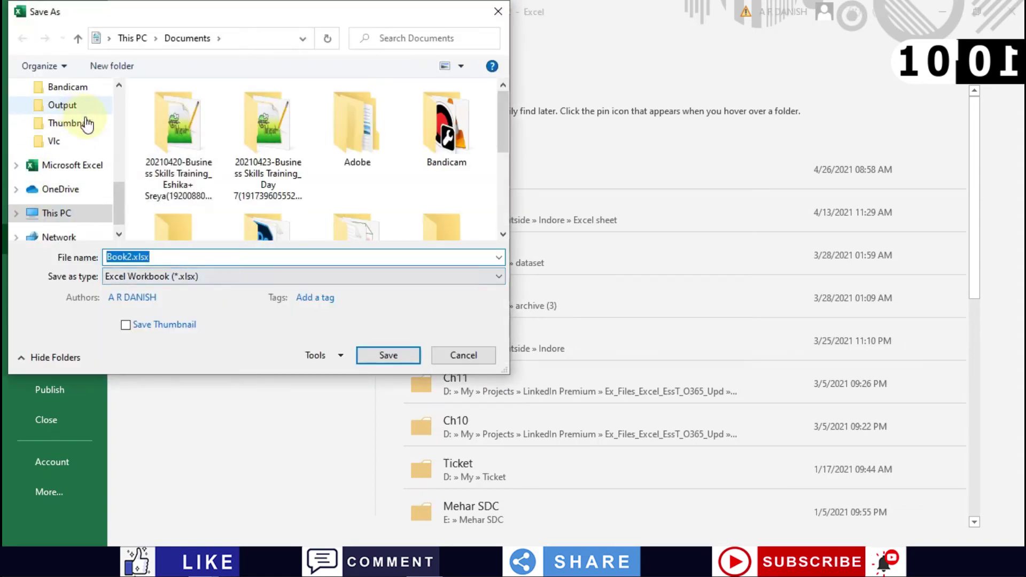
left_click(118, 117)
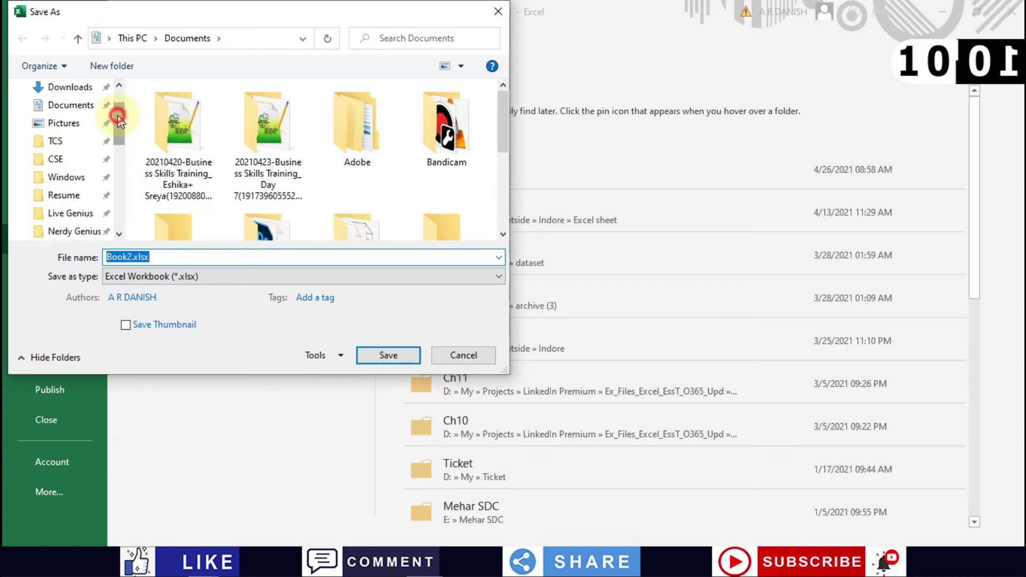
left_click(68, 105)
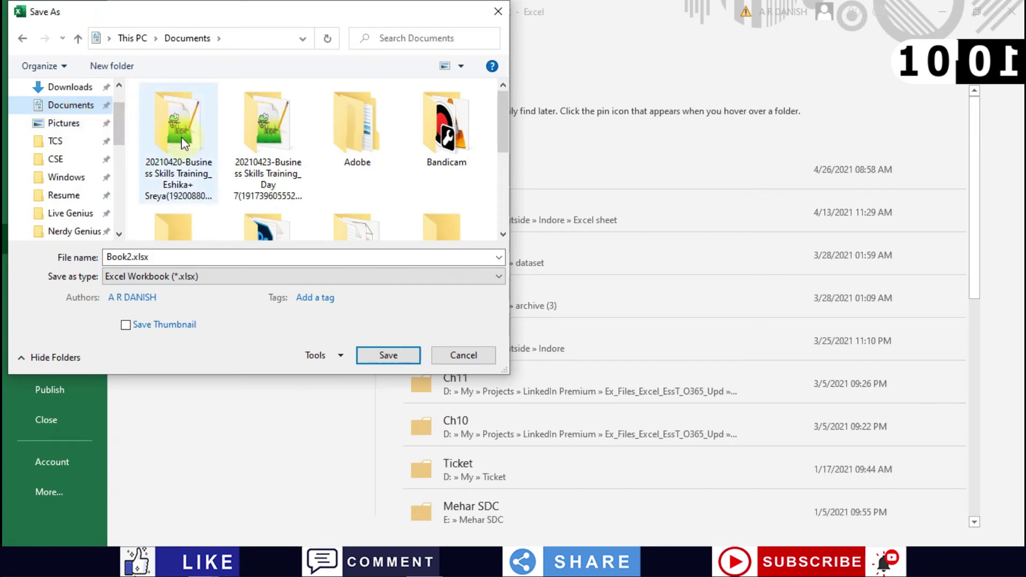
left_click(393, 139)
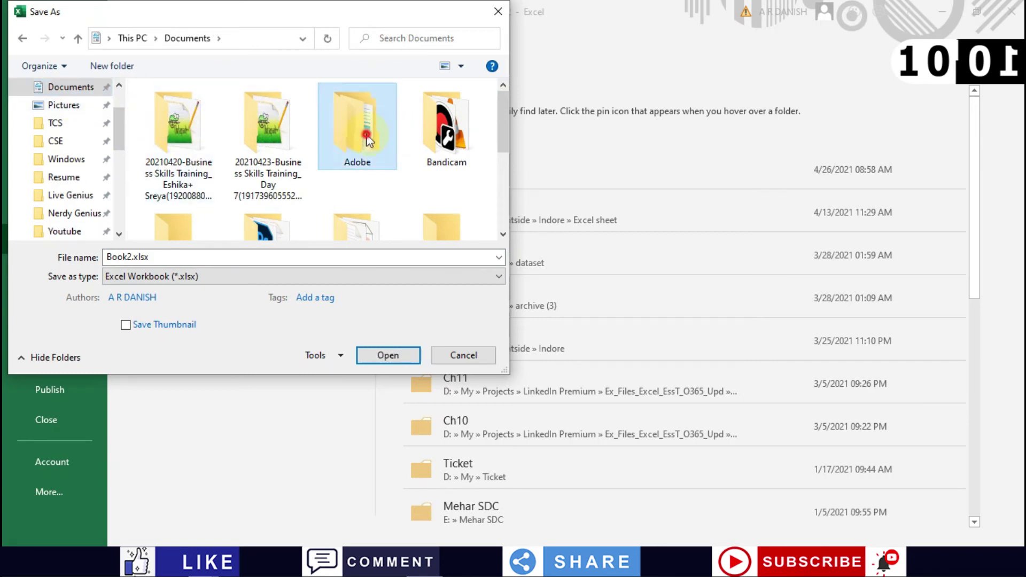
double_click(366, 136)
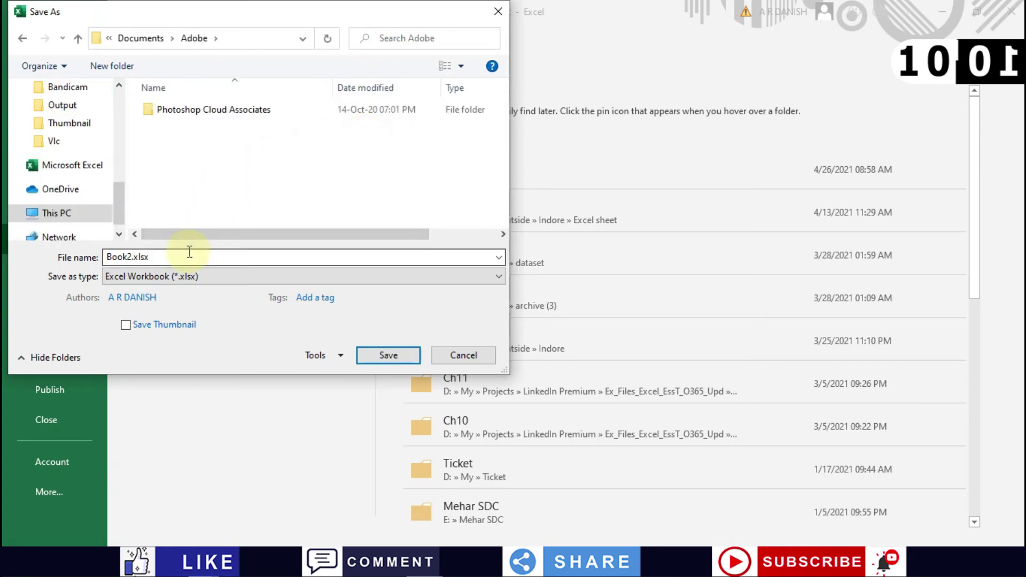
left_click(389, 357)
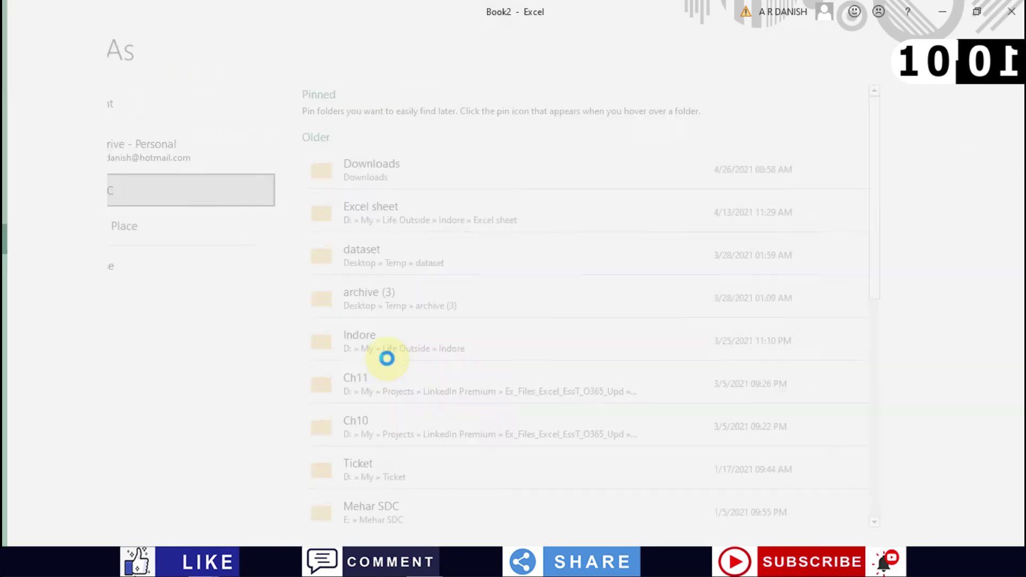
- Enter the sample text fefa in cell F7, faefa in F8 and fwafwa in J9 of Sheet3
left_click(268, 268)
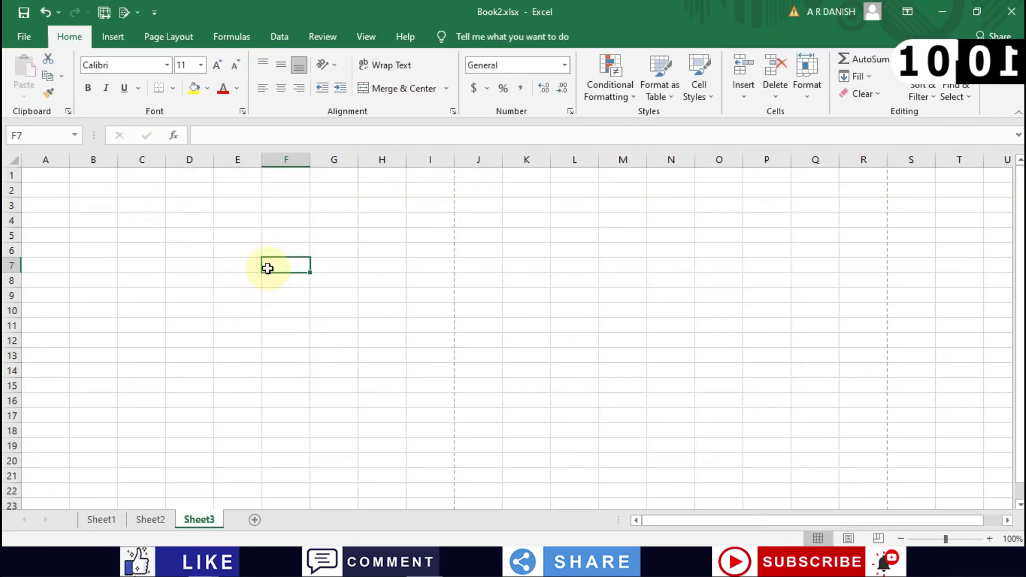
type("faefa")
key("Return")
type("faefa")
key("Return")
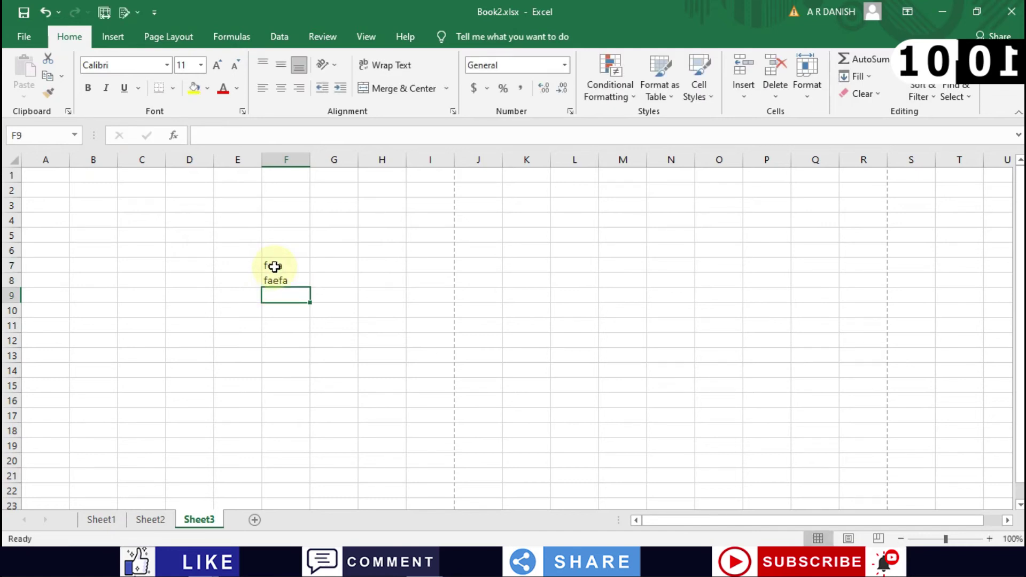
left_click(474, 297)
type("fwafwa")
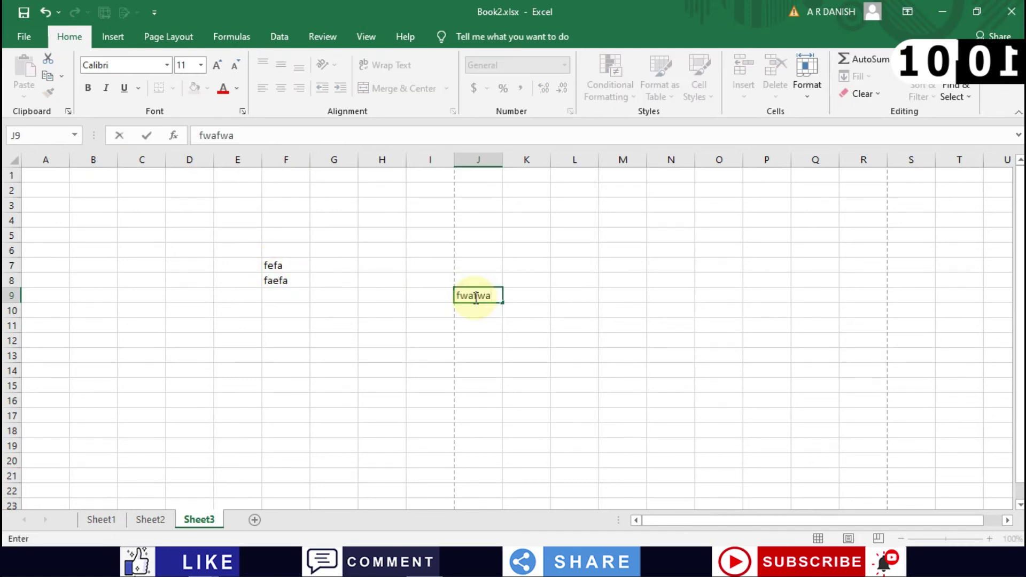
left_click(446, 328)
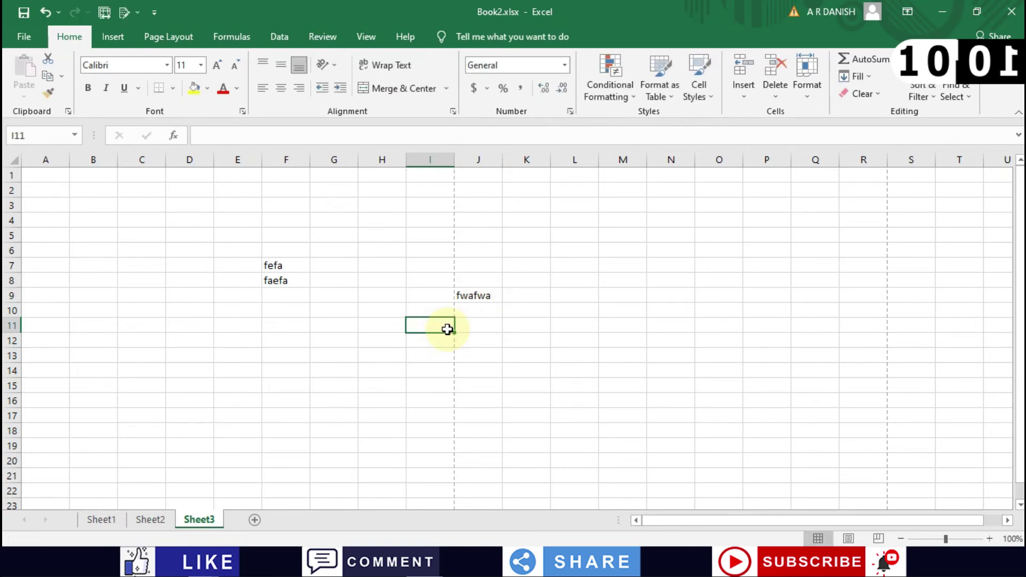
- Save the workbook with its new entries, and undo and redo the text entry in cell J9
left_click(24, 13)
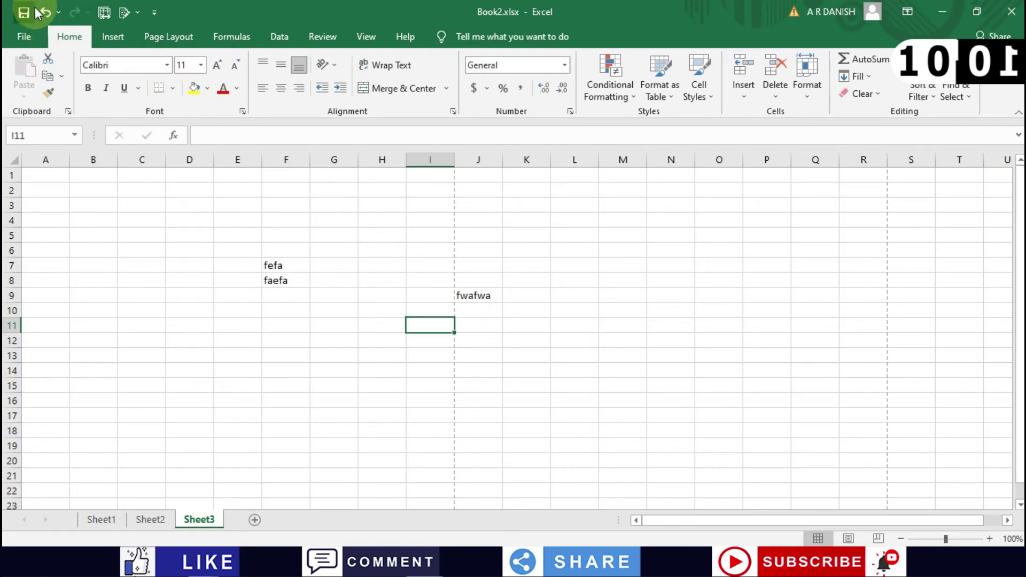
left_click(44, 13)
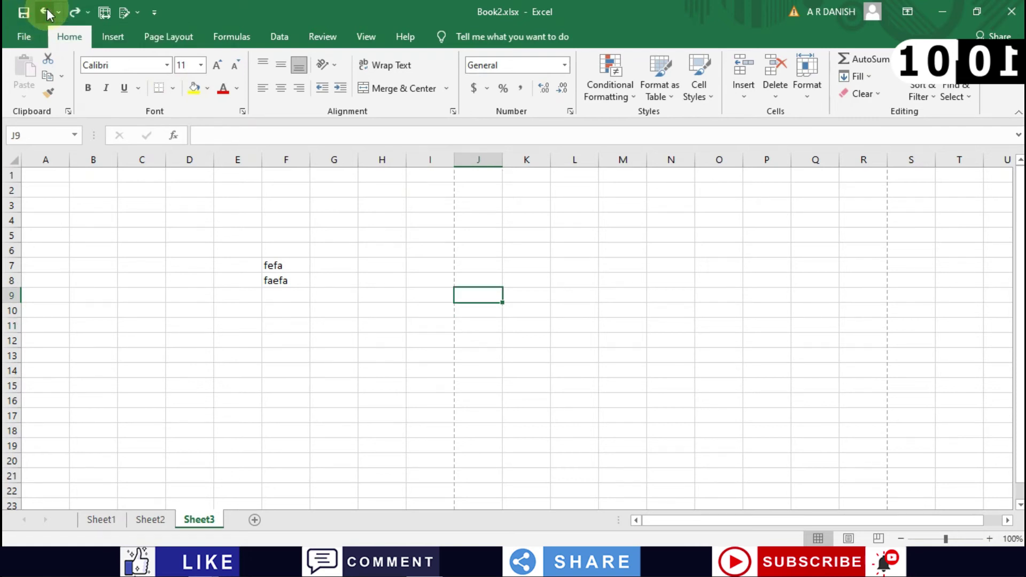
left_click(74, 13)
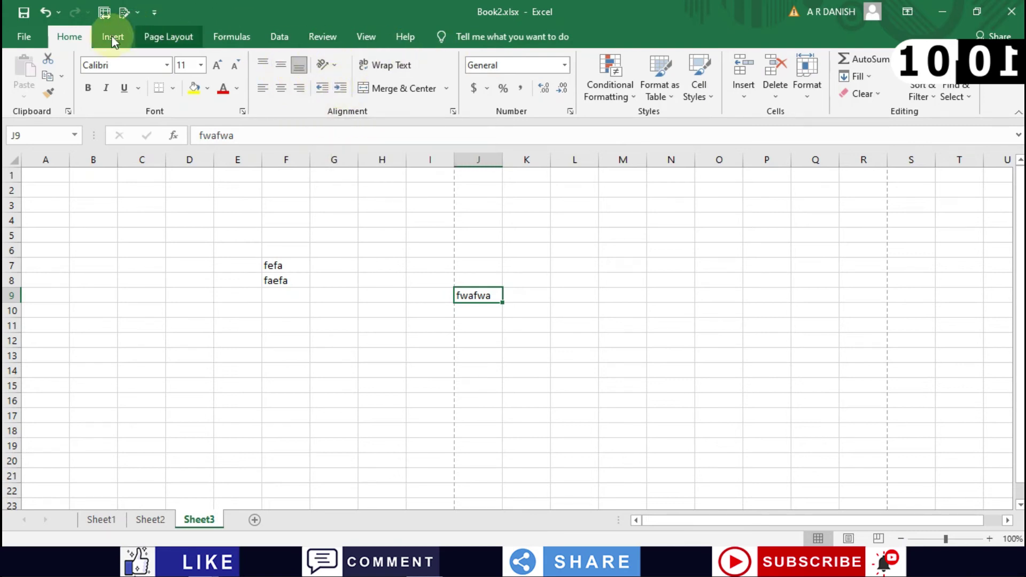
right_click(383, 65)
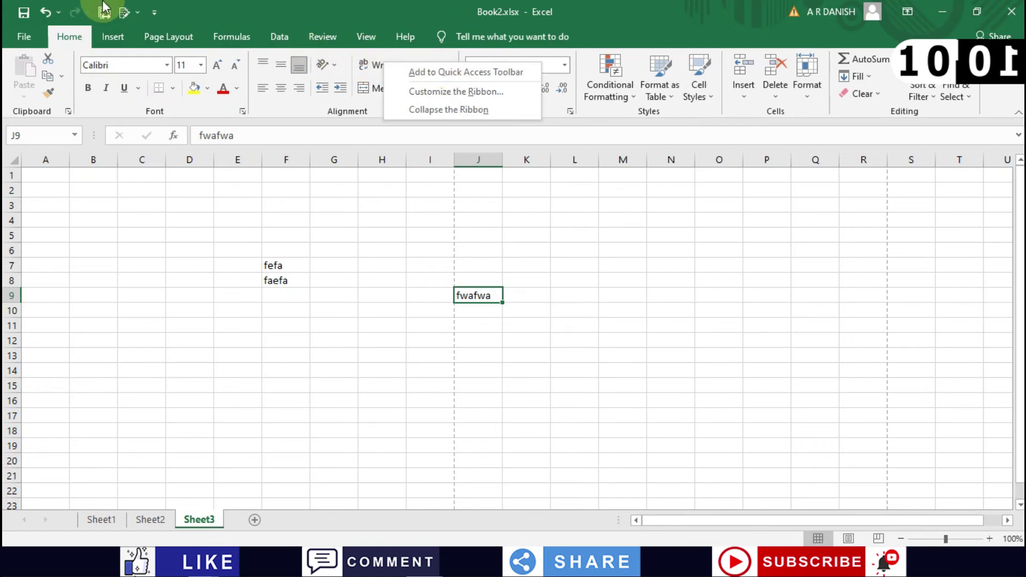
left_click(369, 67)
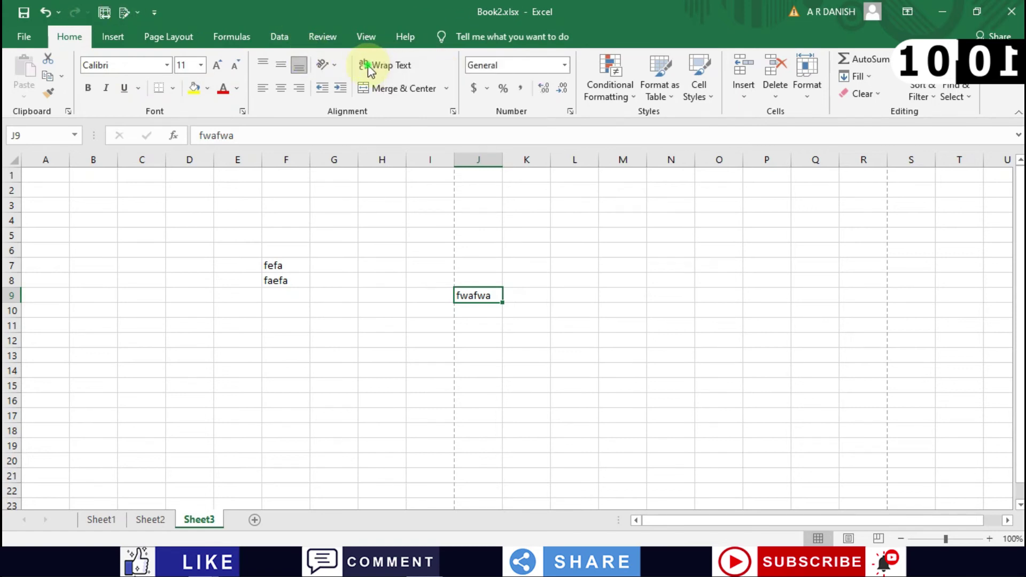
right_click(368, 66)
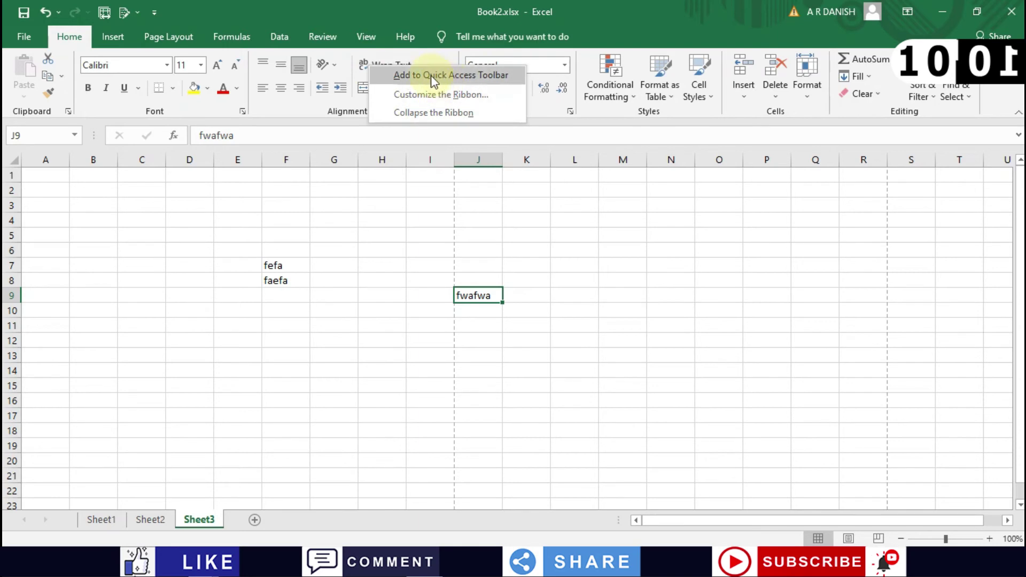
right_click(323, 59)
left_click(322, 62)
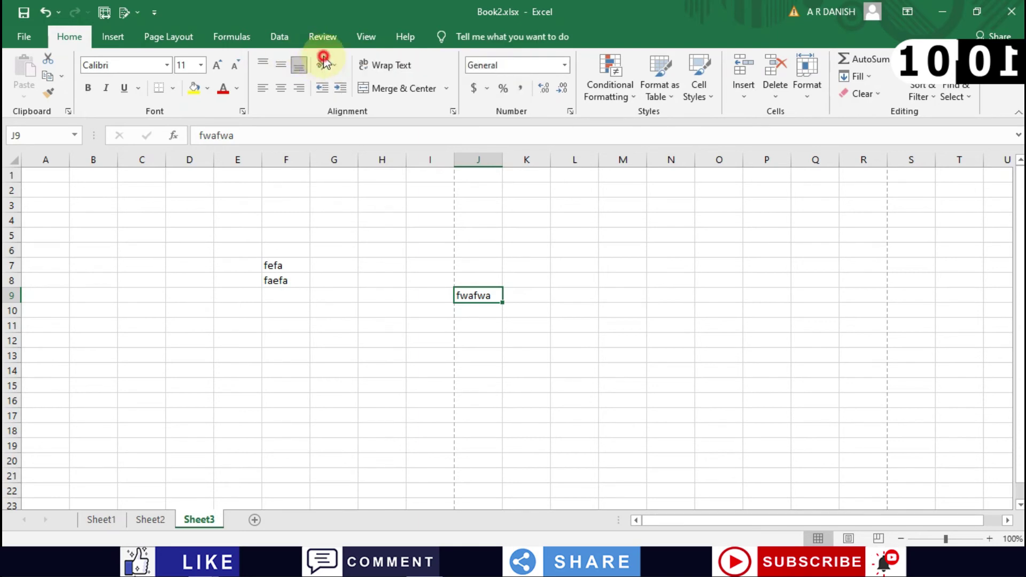
right_click(327, 70)
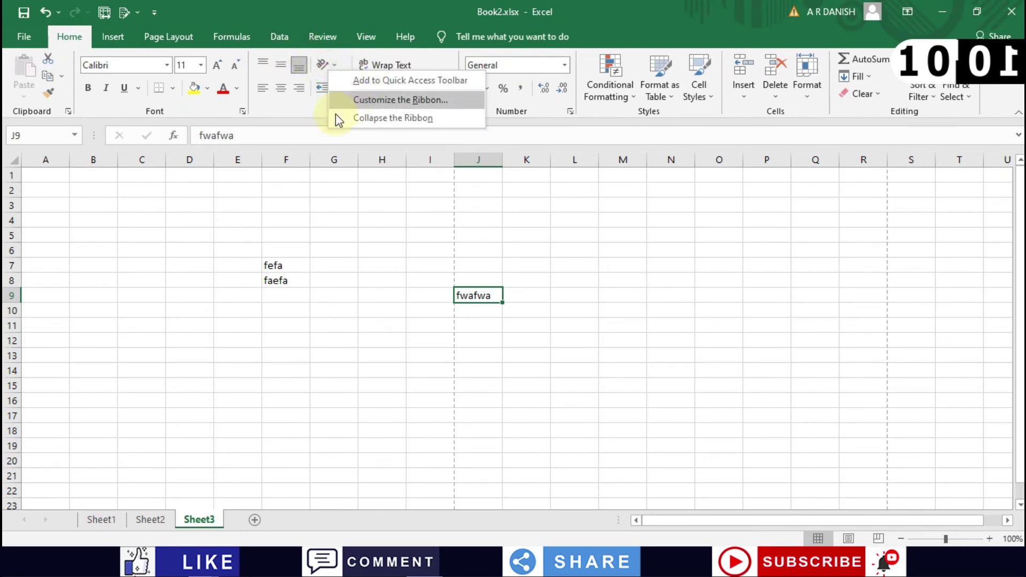
left_click(300, 118)
- Add the Merge & Center command to the Quick Access Toolbar and use it from there to centre cell J9
right_click(385, 92)
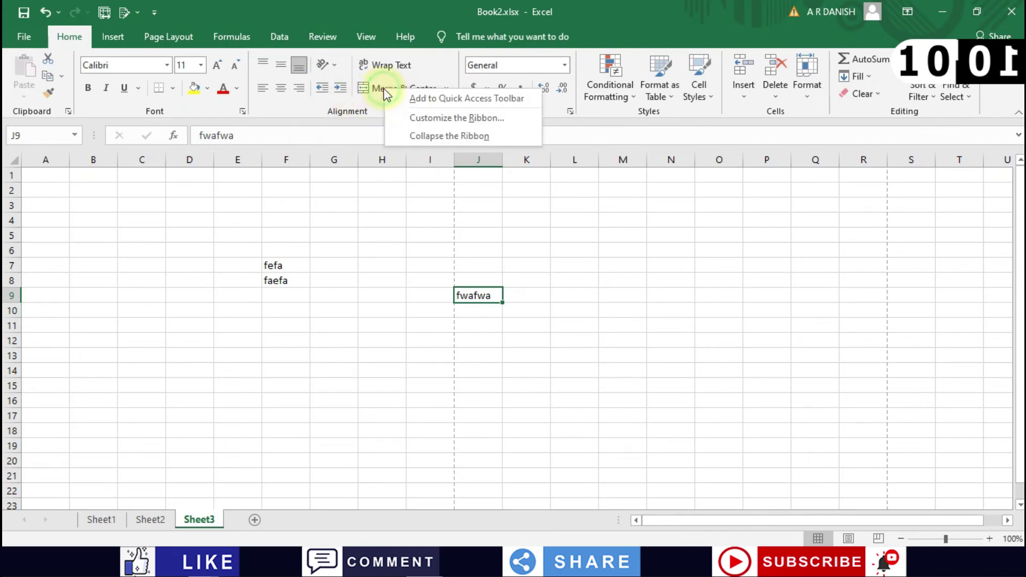
left_click(434, 97)
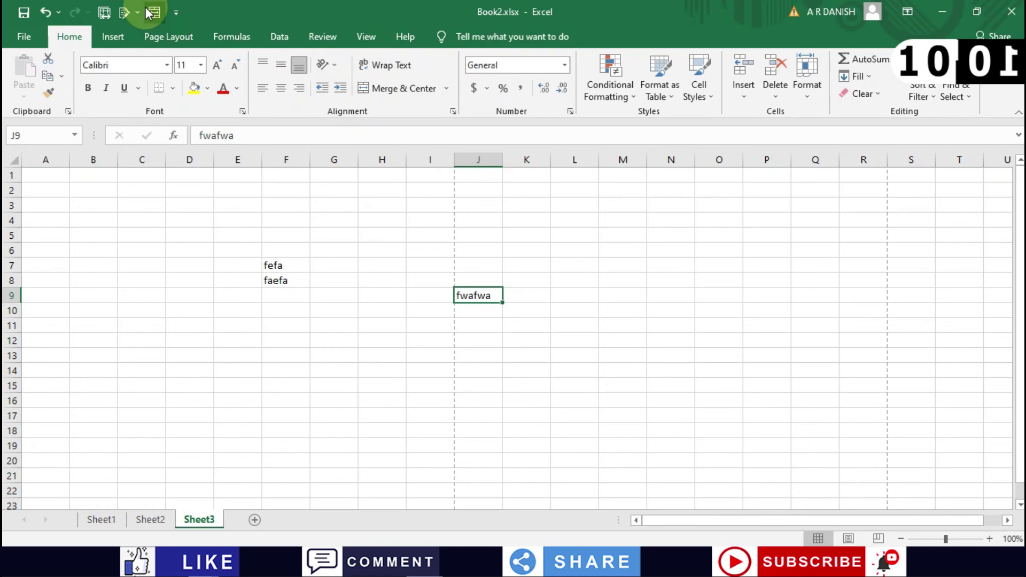
left_click(432, 337)
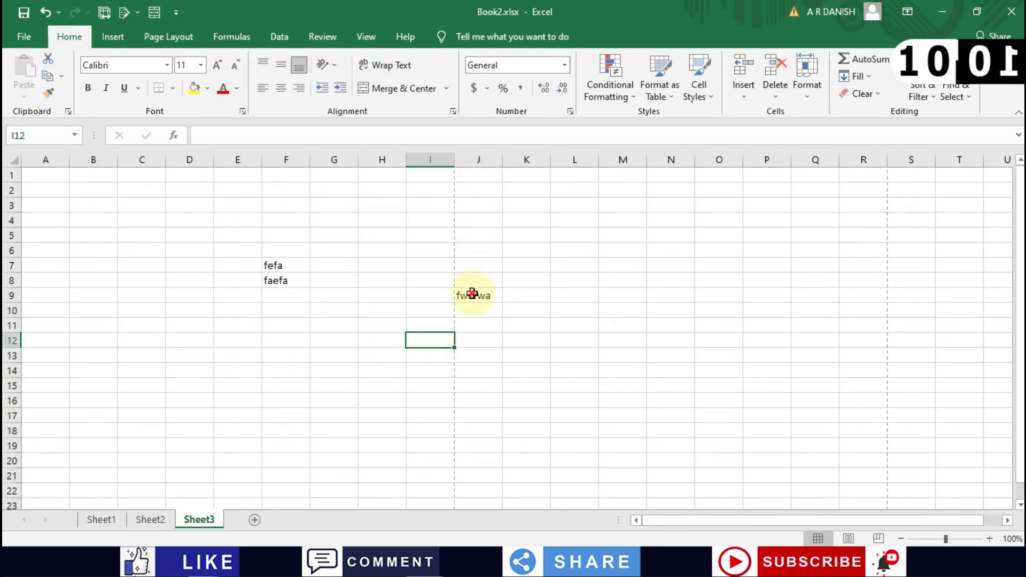
left_click(473, 294)
left_click(155, 13)
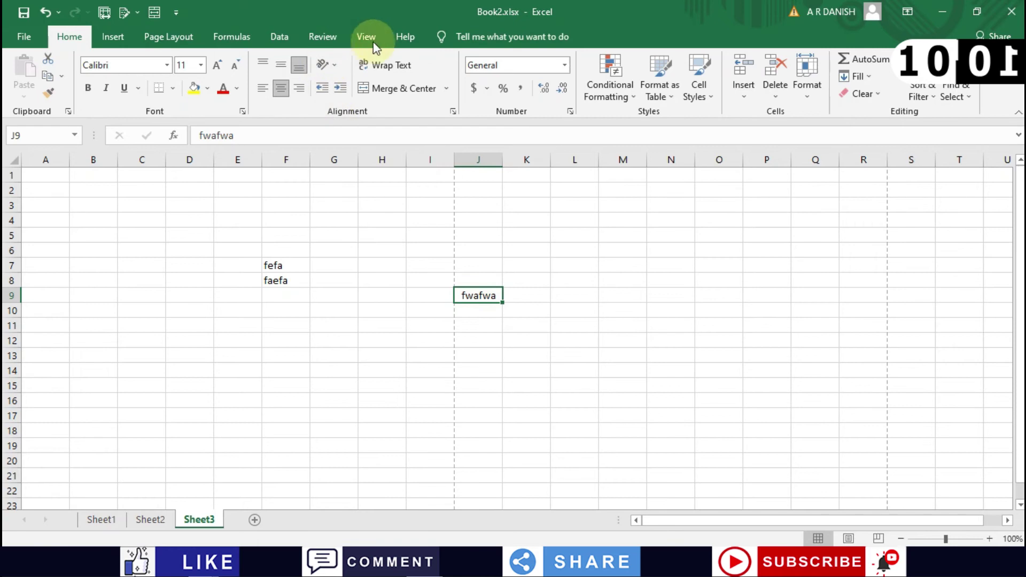
- Add the Logical functions command to the Quick Access Toolbar and return to the Home commands
left_click(231, 39)
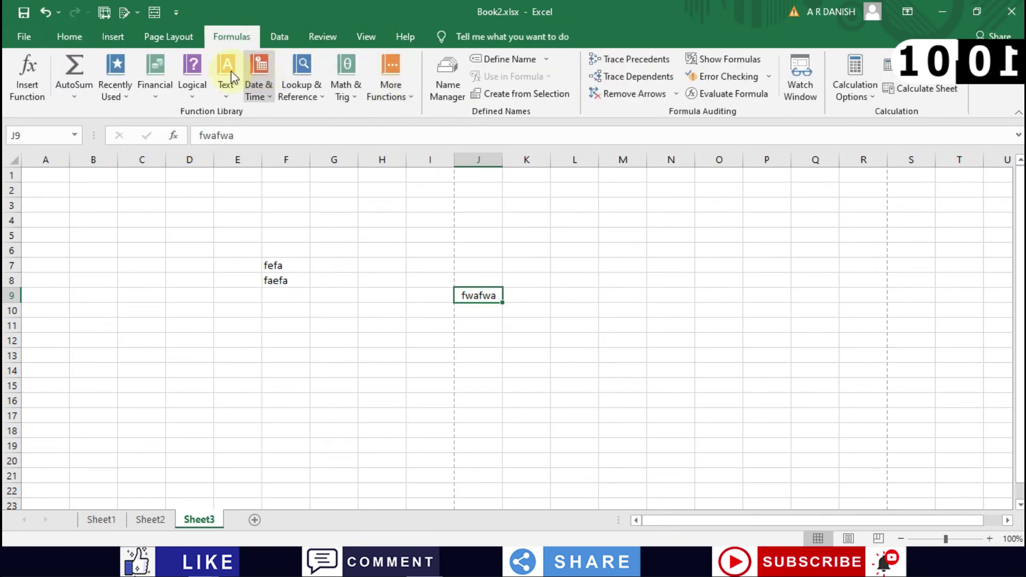
right_click(187, 71)
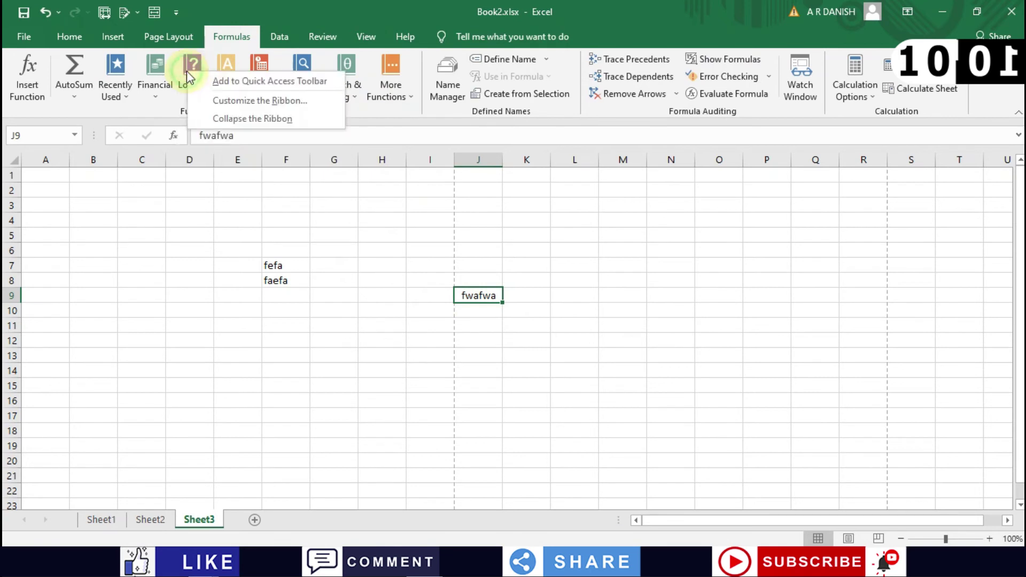
left_click(219, 81)
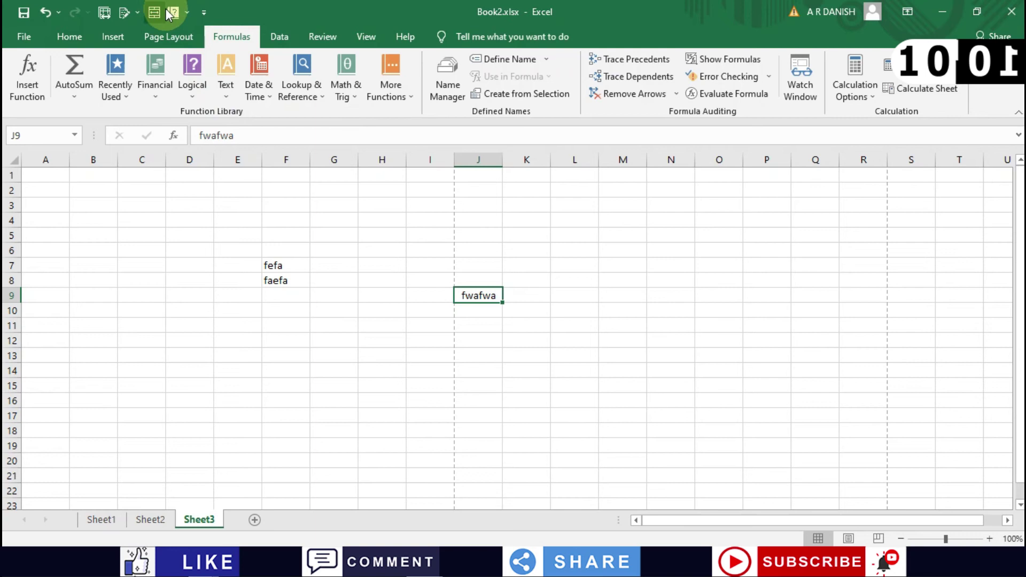
left_click(69, 36)
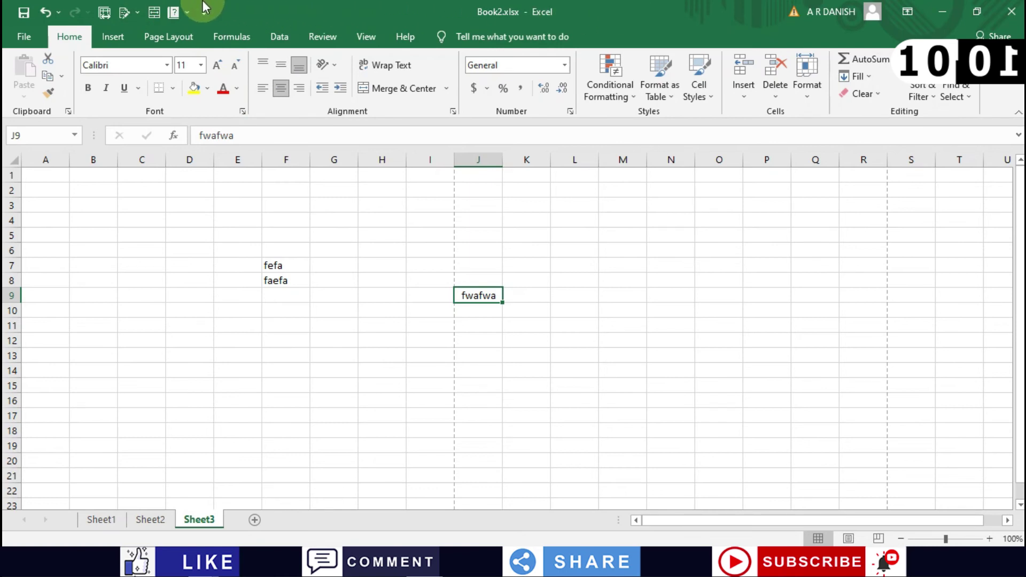
- Remove the Logical command, the Merge & Center command and the dropdown command preceding them from the Quick Access Toolbar
right_click(173, 13)
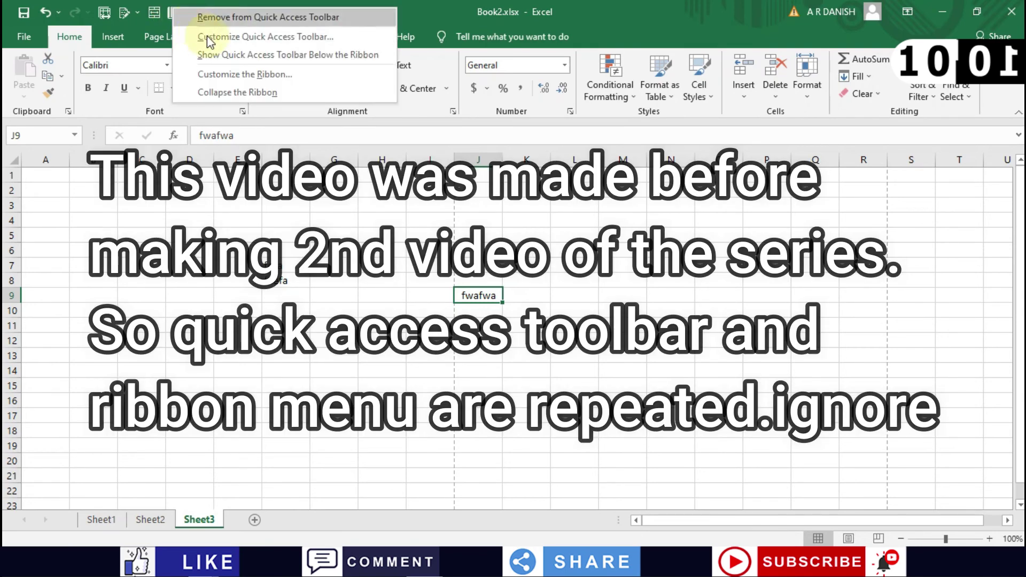
left_click(246, 18)
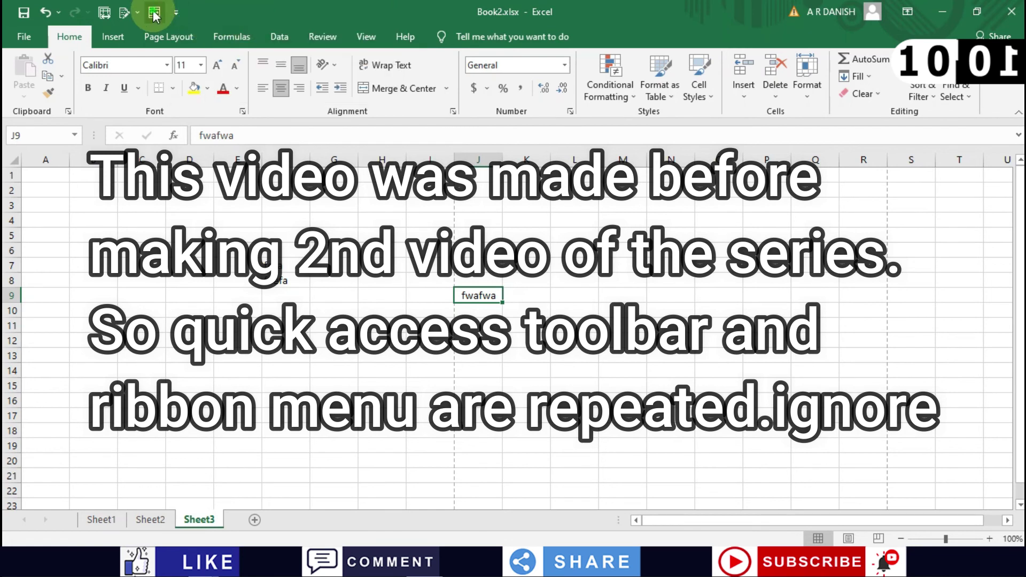
right_click(154, 16)
left_click(182, 17)
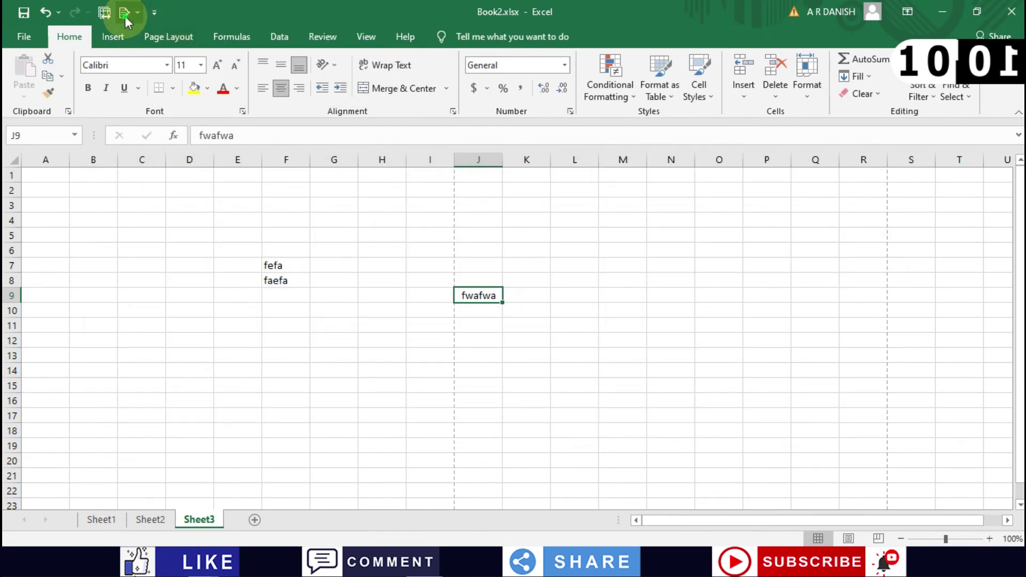
right_click(125, 21)
left_click(155, 26)
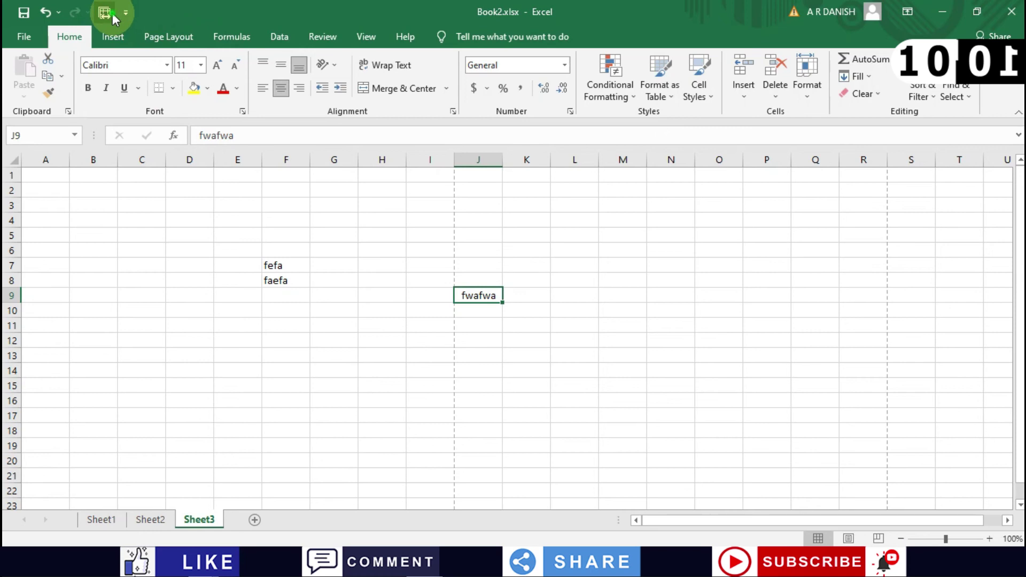
right_click(113, 18)
left_click(441, 12)
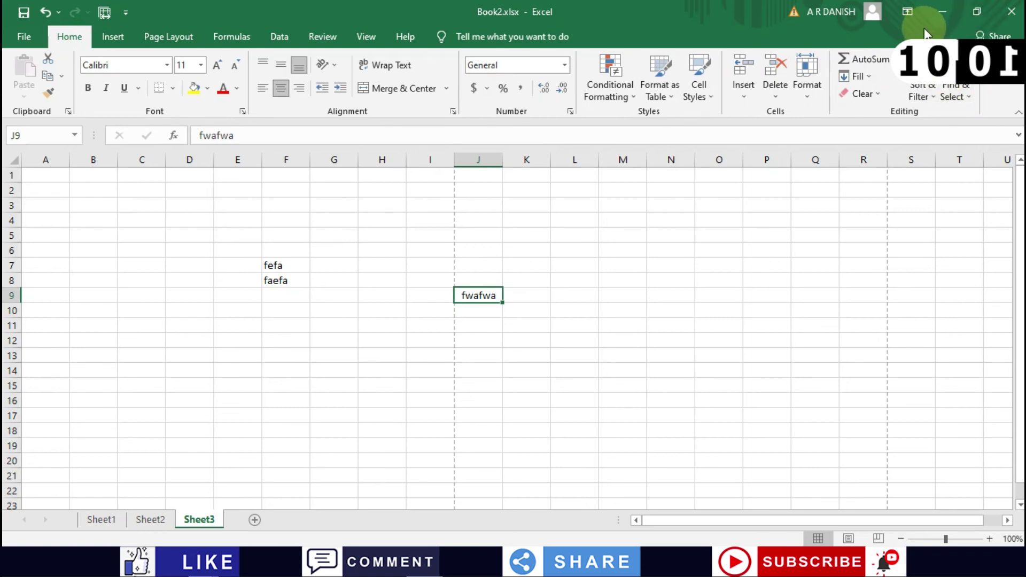
- Set the ribbon display option to Auto-hide Ribbon and browse Sheet3 with the ribbon hidden
left_click(908, 14)
left_click(909, 13)
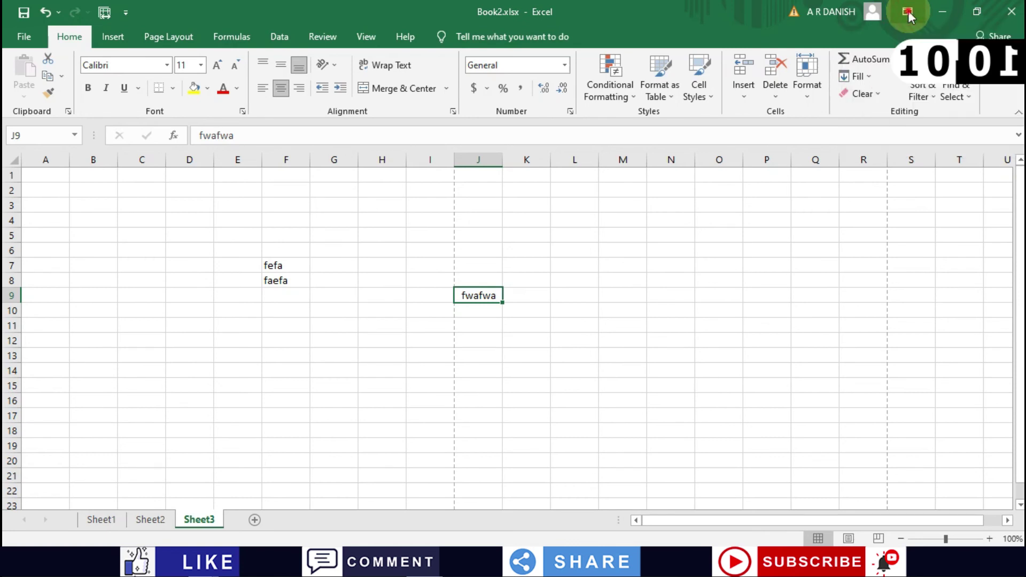
left_click(908, 13)
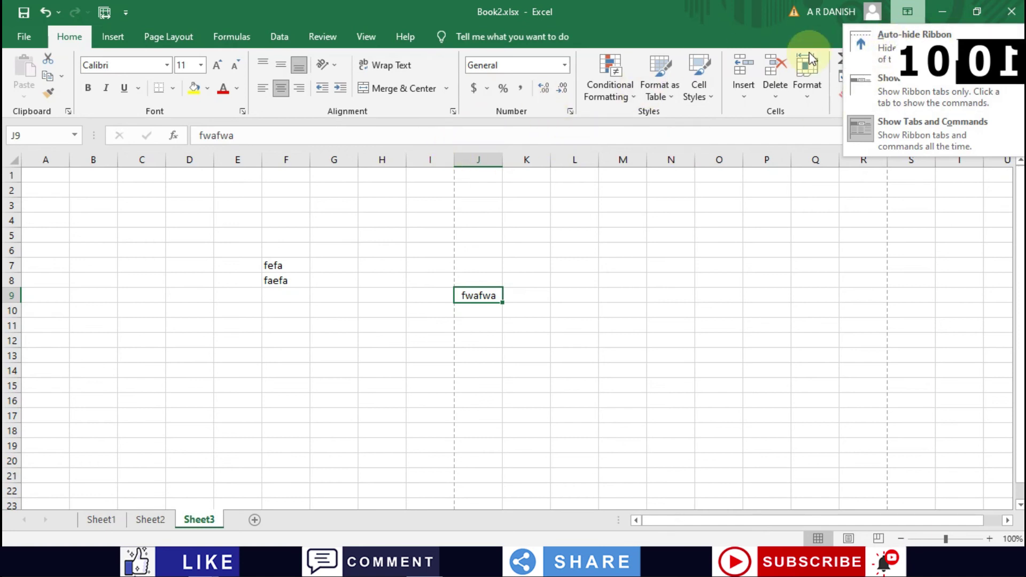
left_click(894, 43)
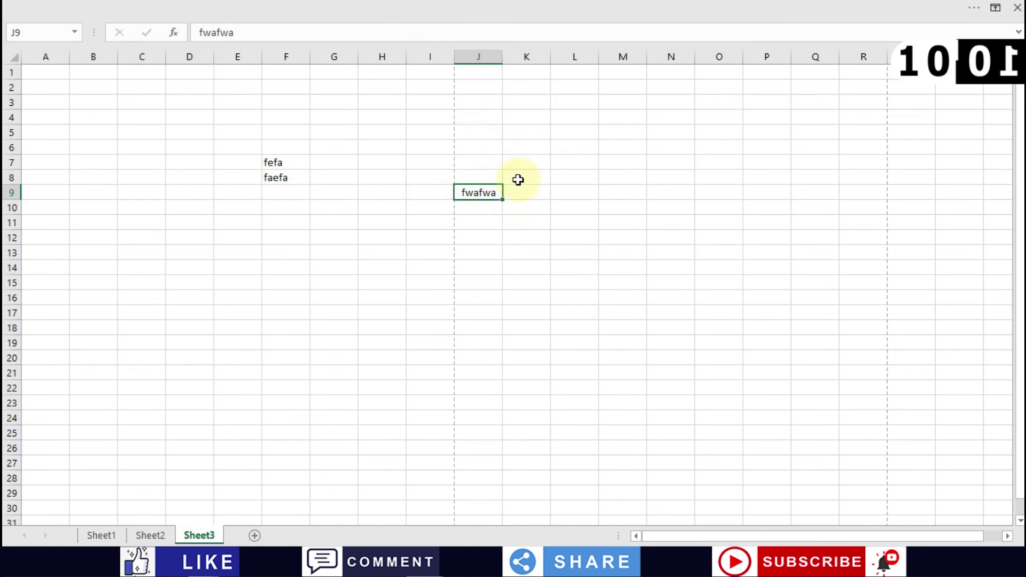
scroll(521, 180, "down", 1)
scroll(521, 180, "up", 1)
scroll(553, 154, "down", 1)
scroll(553, 155, "up", 1)
scroll(552, 155, "down", 9)
scroll(553, 155, "up", 9)
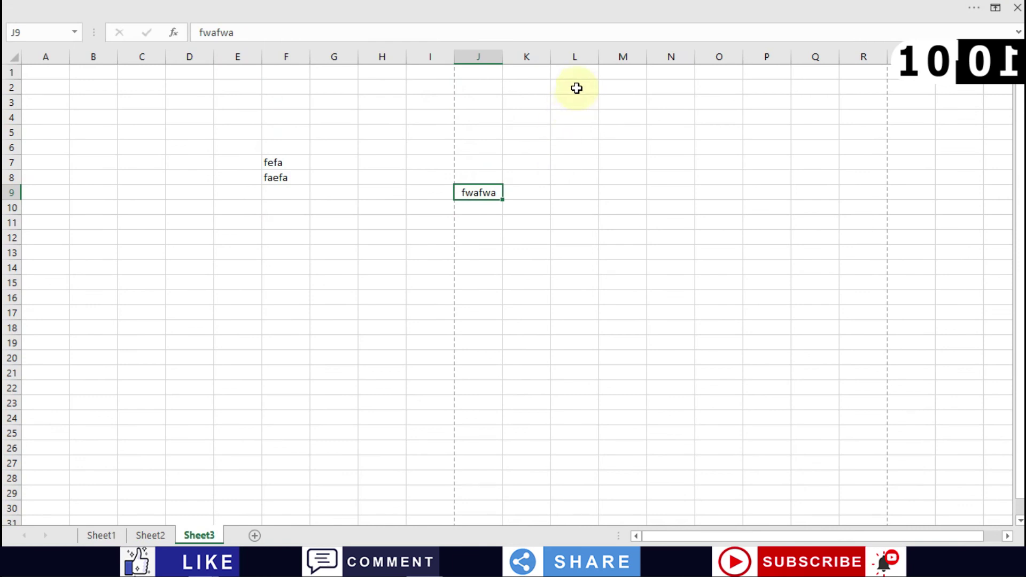
- Set the ribbon to show tabs only, and temporarily expand and collapse the Home commands
left_click(761, 6)
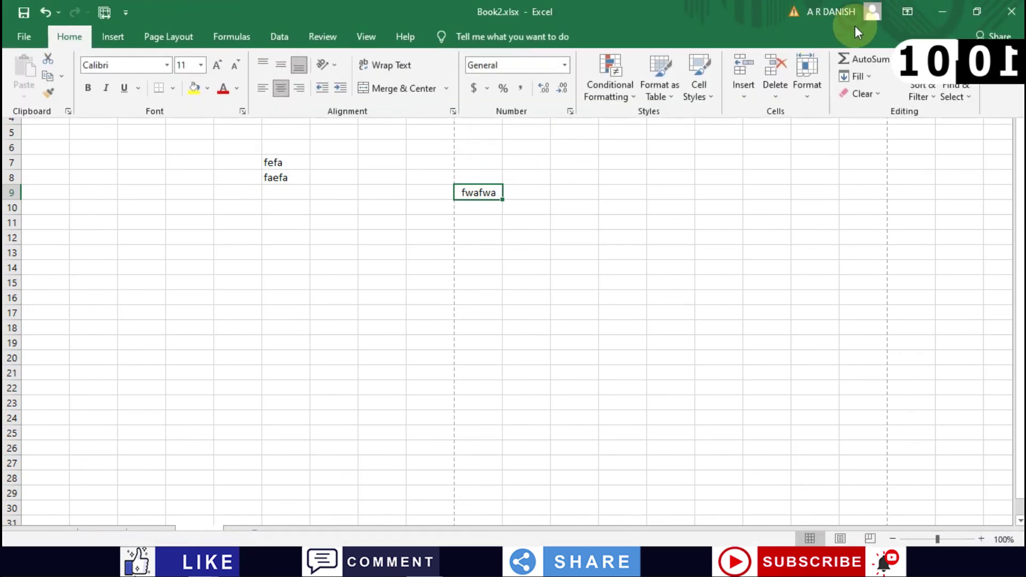
left_click(902, 18)
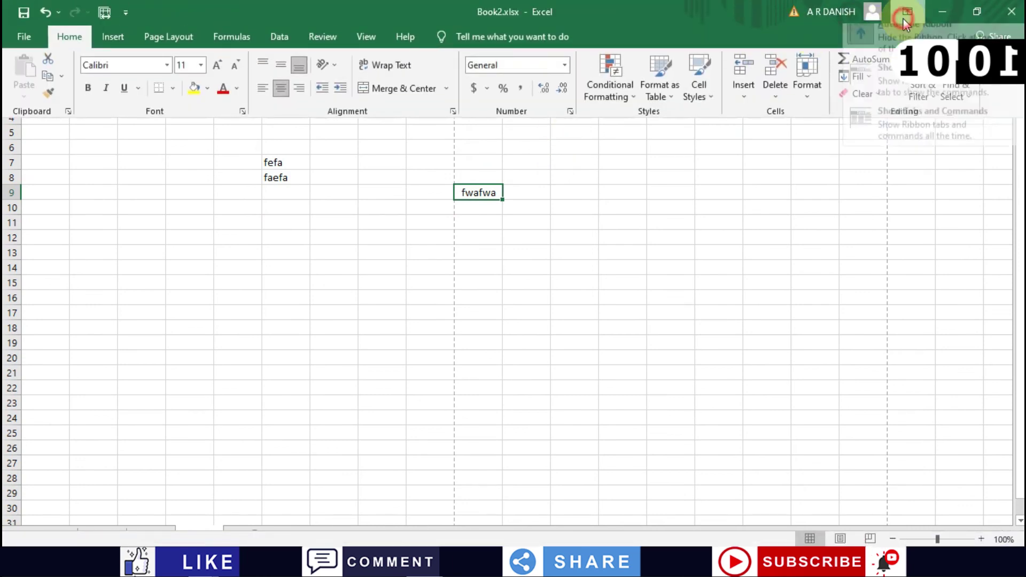
left_click(889, 89)
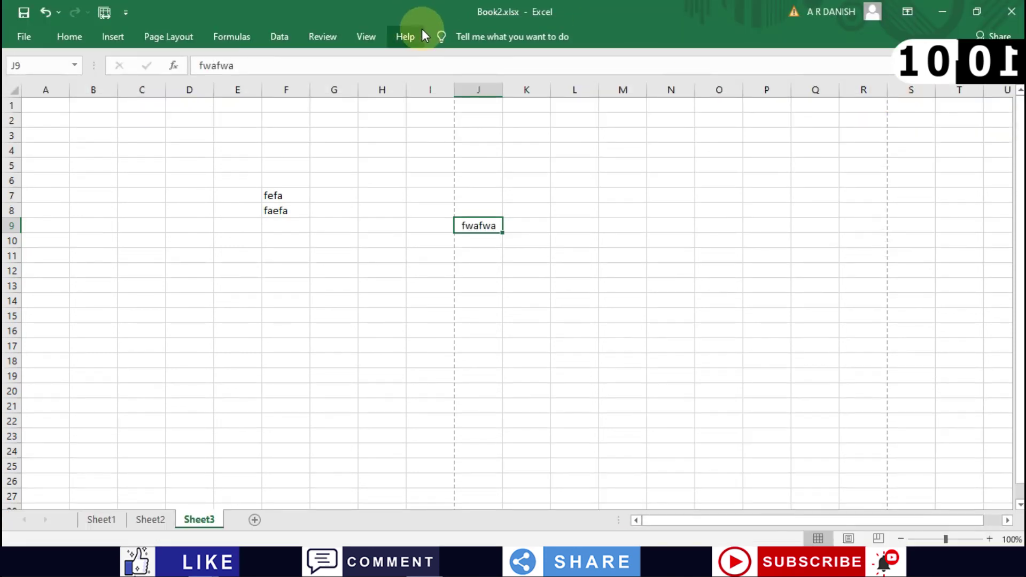
scroll(628, 277, "down", 7)
scroll(625, 277, "up", 7)
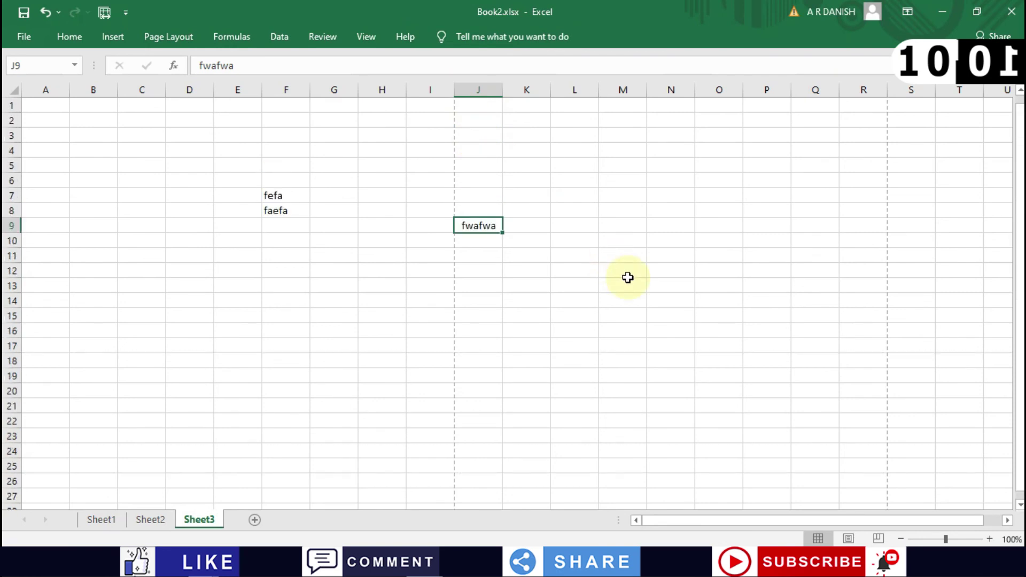
left_click(63, 38)
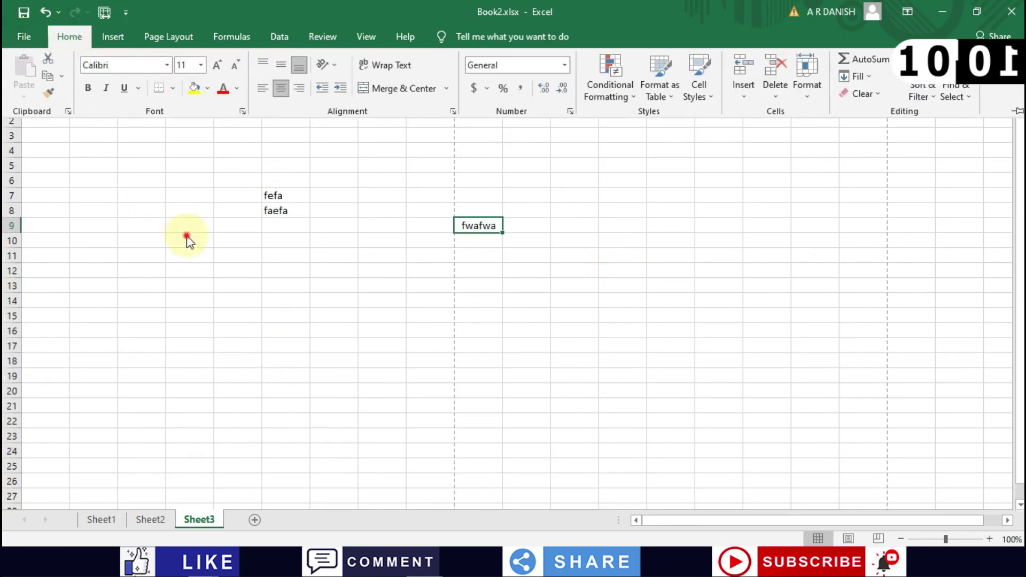
left_click(186, 237)
scroll(187, 235, "down", 3)
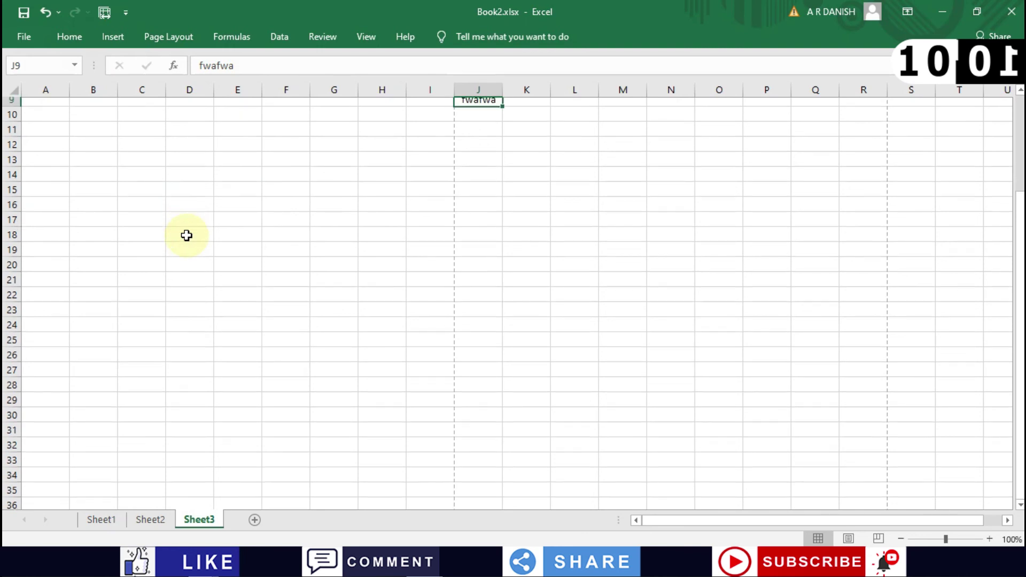
scroll(187, 236, "up", 3)
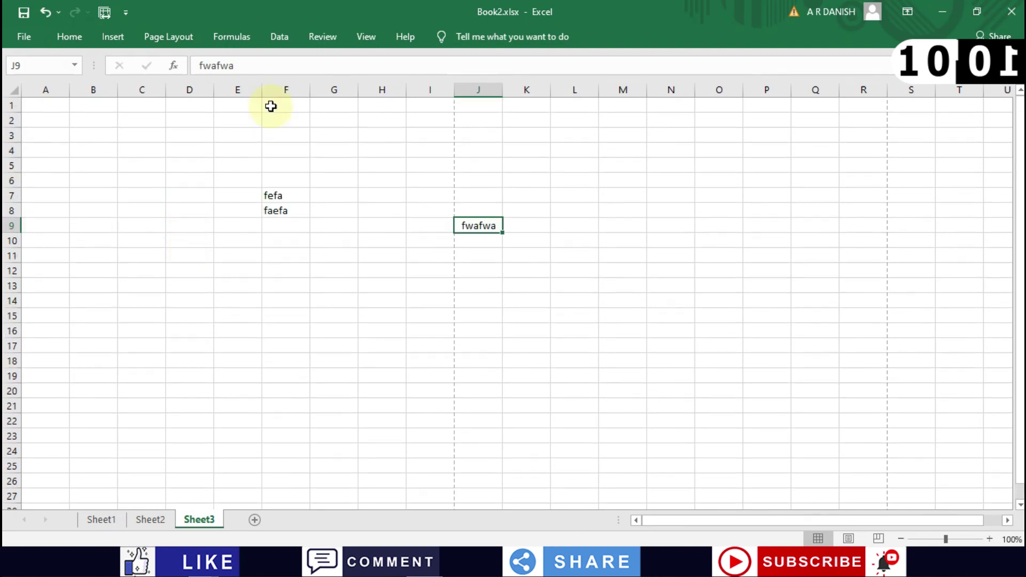
- Set the ribbon display option to Show Tabs and Commands
left_click(913, 19)
left_click(887, 128)
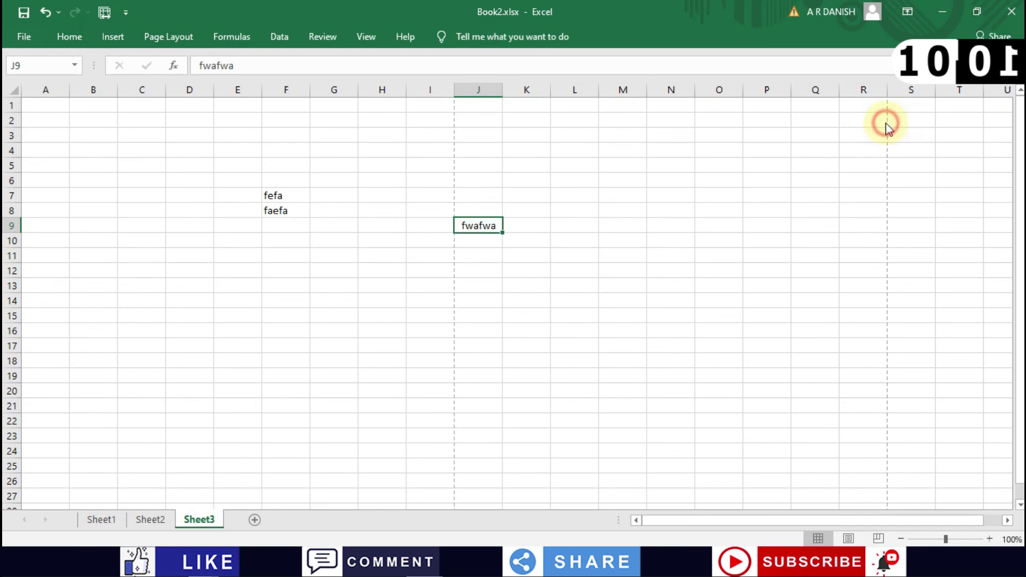
scroll(232, 216, "down", 2)
scroll(232, 215, "up", 2)
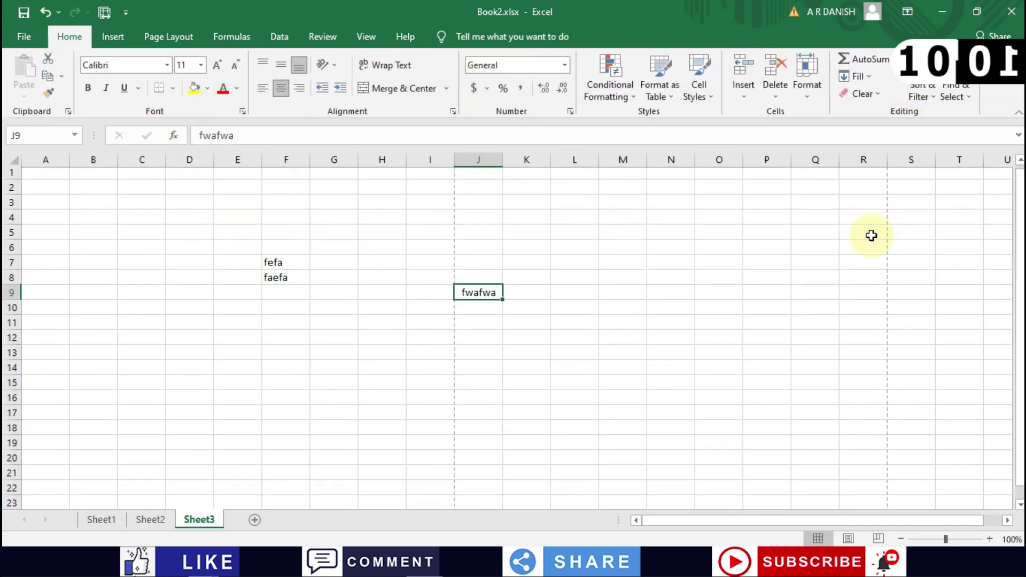
scroll(870, 235, "down", 1)
scroll(726, 356, "down", 5)
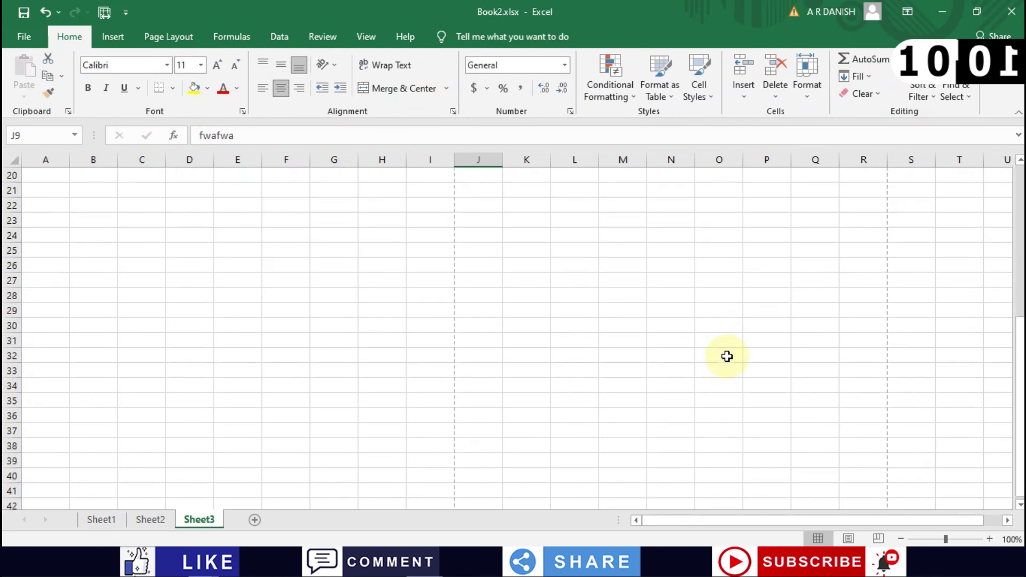
scroll(726, 356, "up", 6)
left_click(582, 329)
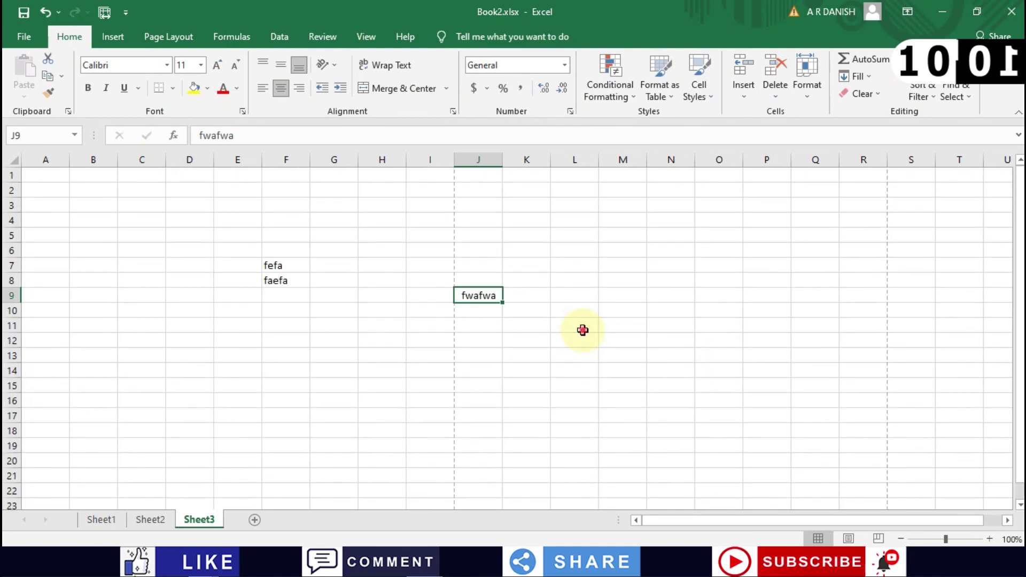
left_click(647, 217)
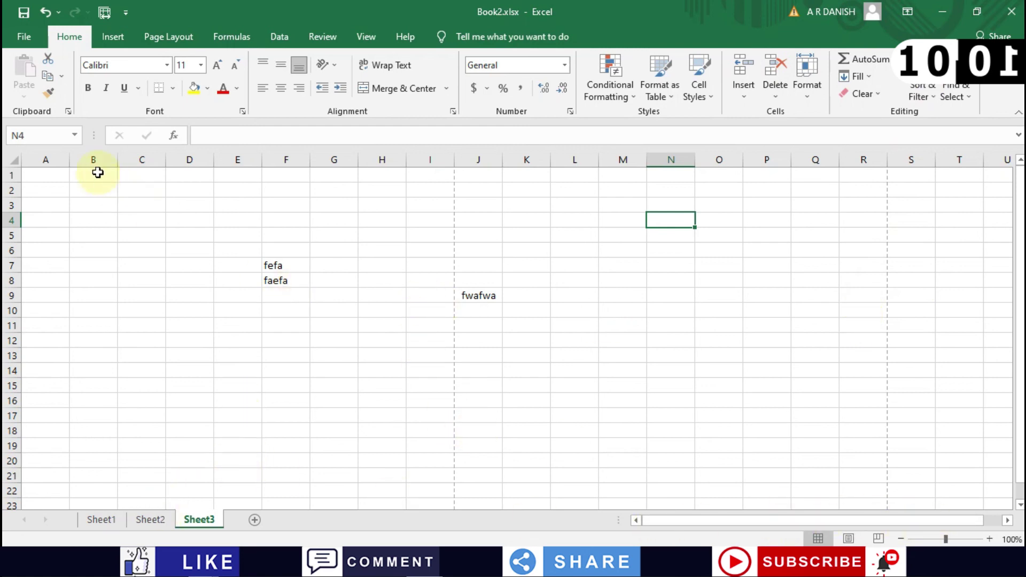
left_click(79, 215)
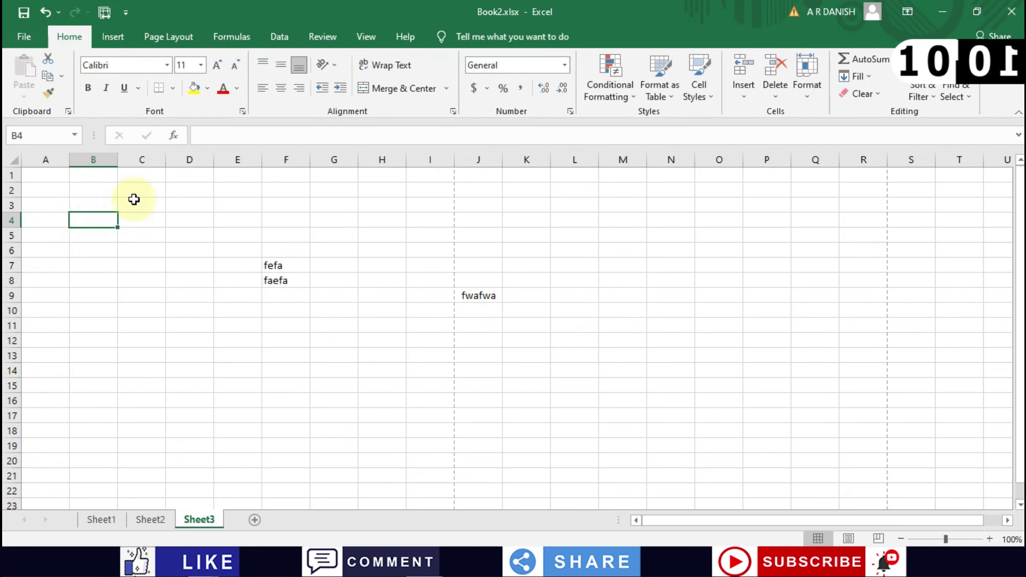
left_click(381, 203)
left_click(352, 386)
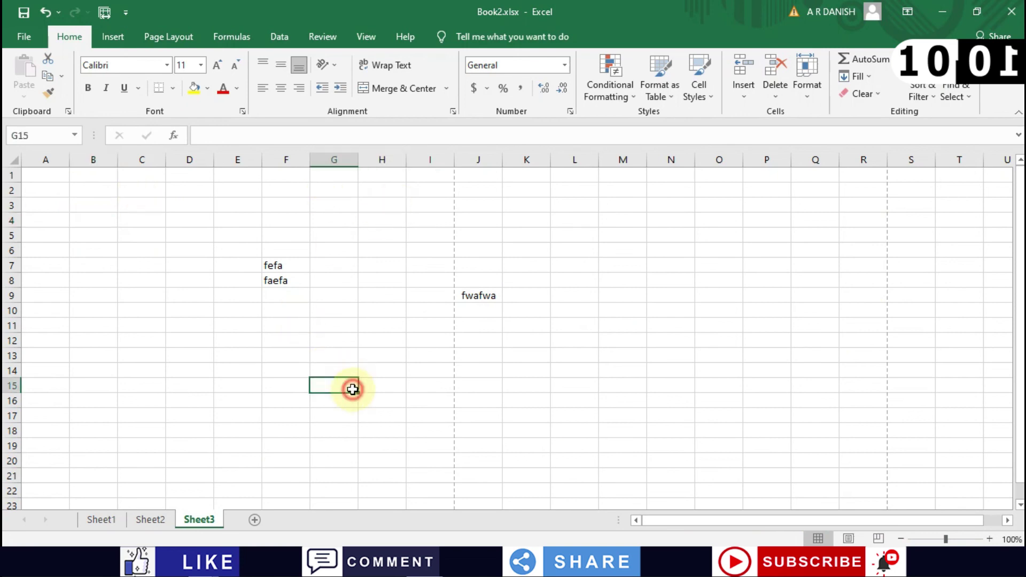
left_click(394, 281)
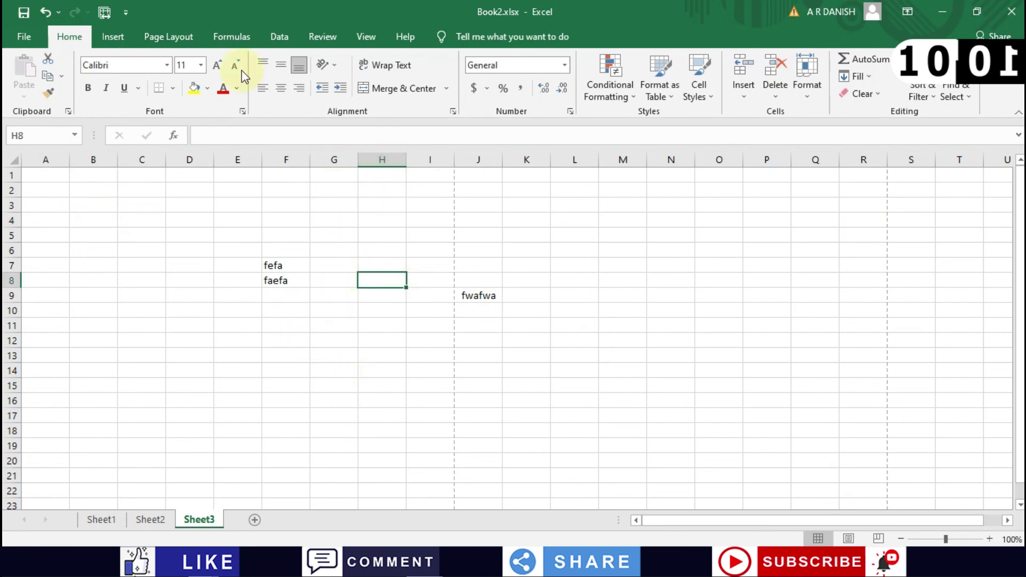